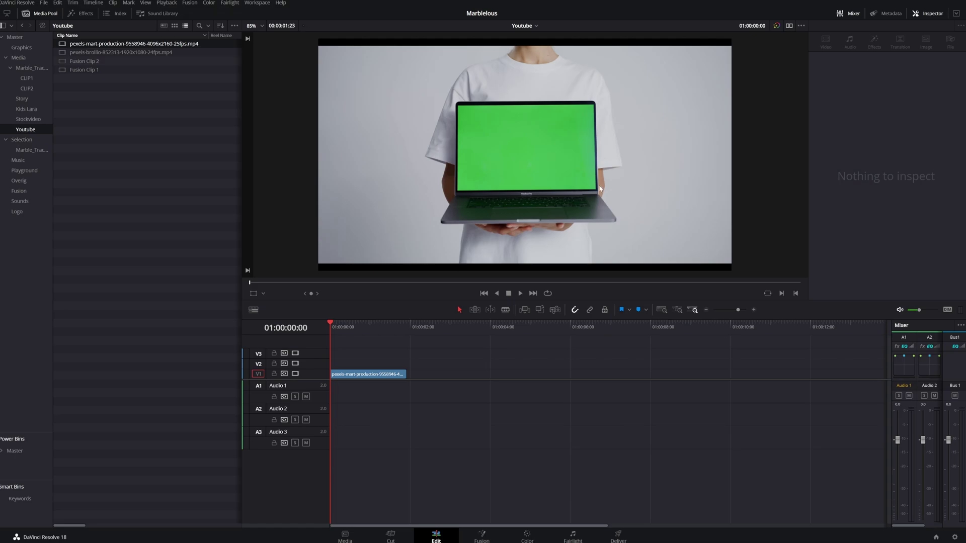
Convert the pexels-mart-production clip on track V1 into a Fusion clip and open it on the Fusion page.
{"action": "left_click", "coordinate": [359, 375]}
{"action": "right_click", "coordinate": [359, 376]}
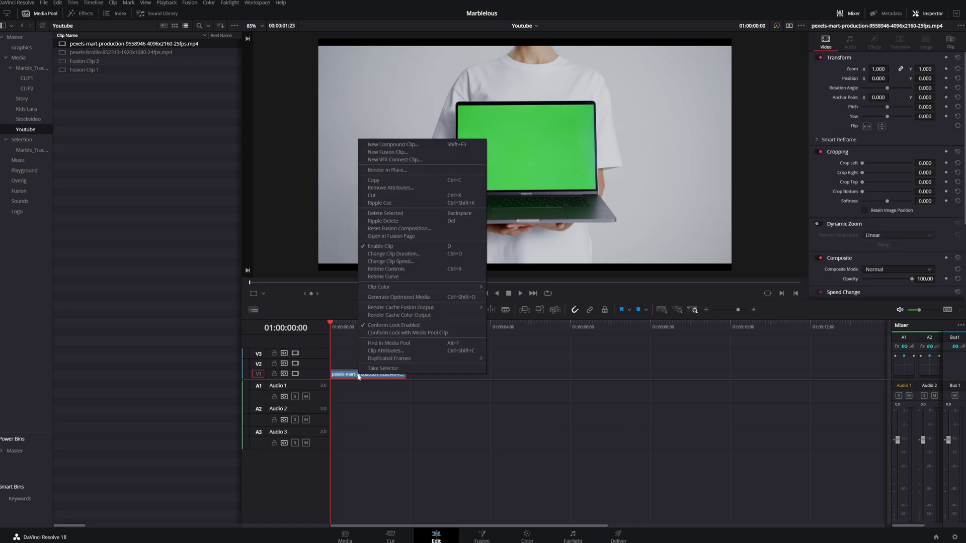
{"action": "left_click", "coordinate": [371, 153]}
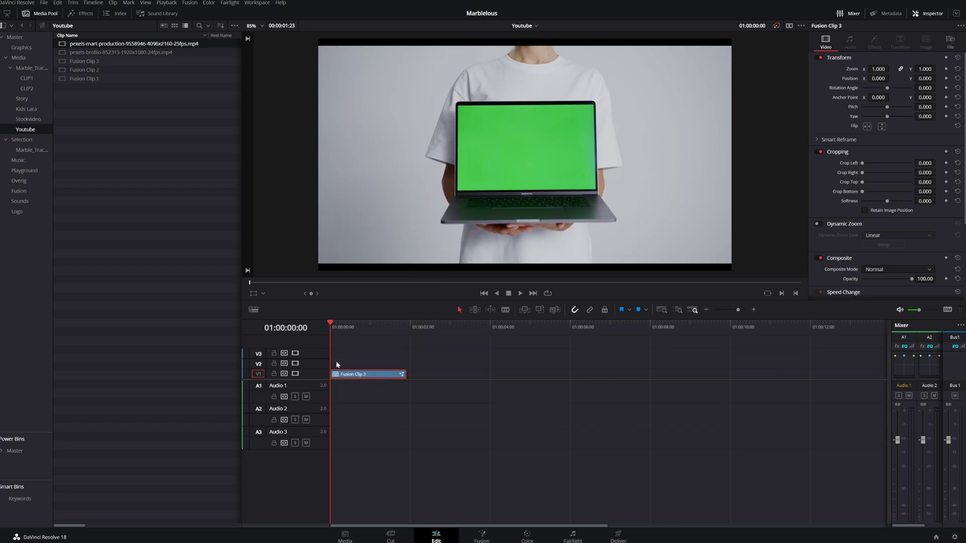
{"action": "left_click", "coordinate": [481, 536]}
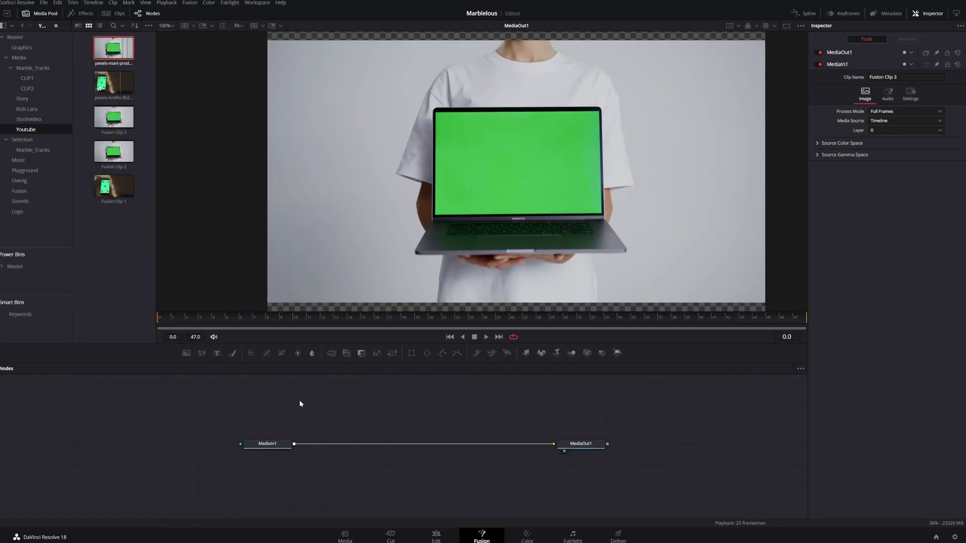
Add a Planar Tracker node between the MediaIn1 and MediaOut1 nodes.
{"action": "left_click", "coordinate": [269, 444]}
{"action": "key", "text": "shift+space"}
{"action": "type", "text": "Planar Tracker"}
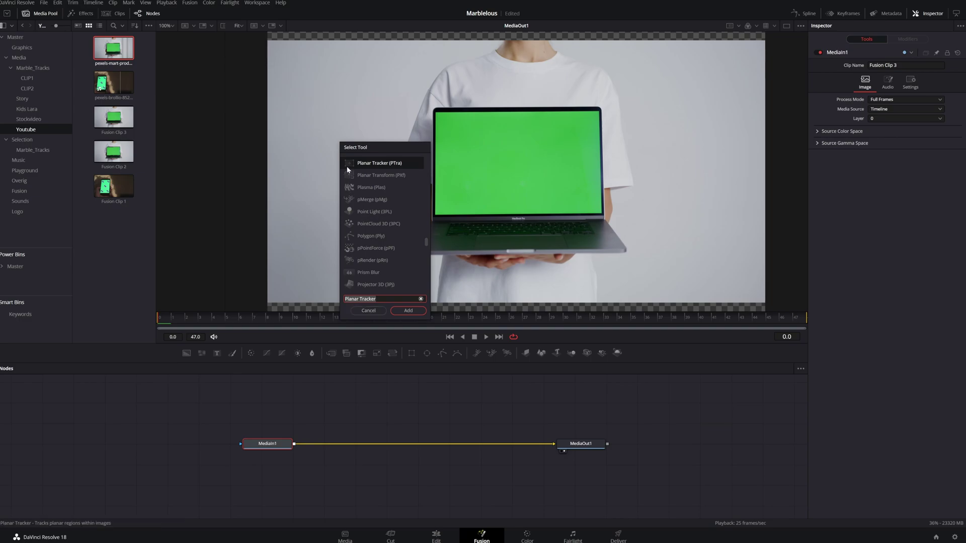
{"action": "left_click", "coordinate": [408, 311]}
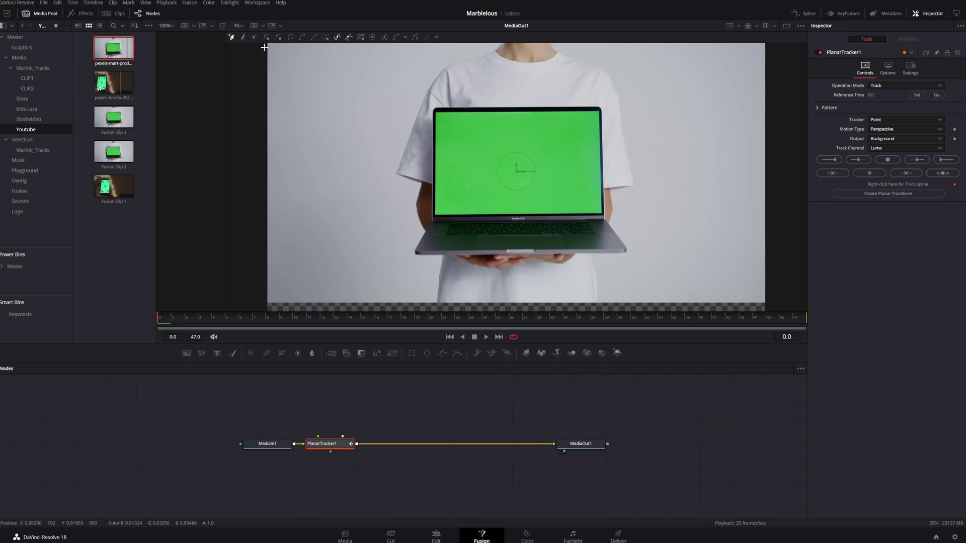
Outline the laptop display with a closed four-point tracking shape running along its black bezel.
{"action": "left_click", "coordinate": [242, 26]}
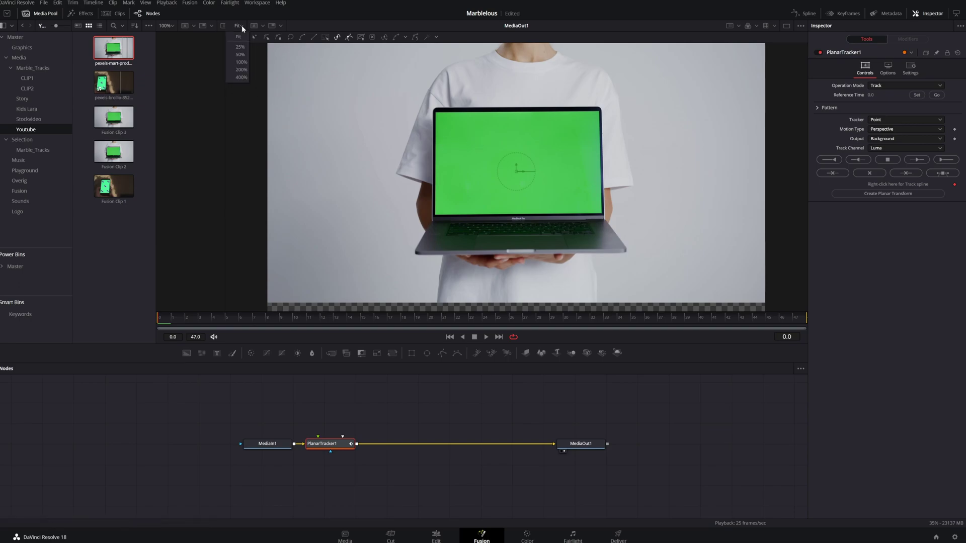
{"action": "left_click", "coordinate": [241, 62]}
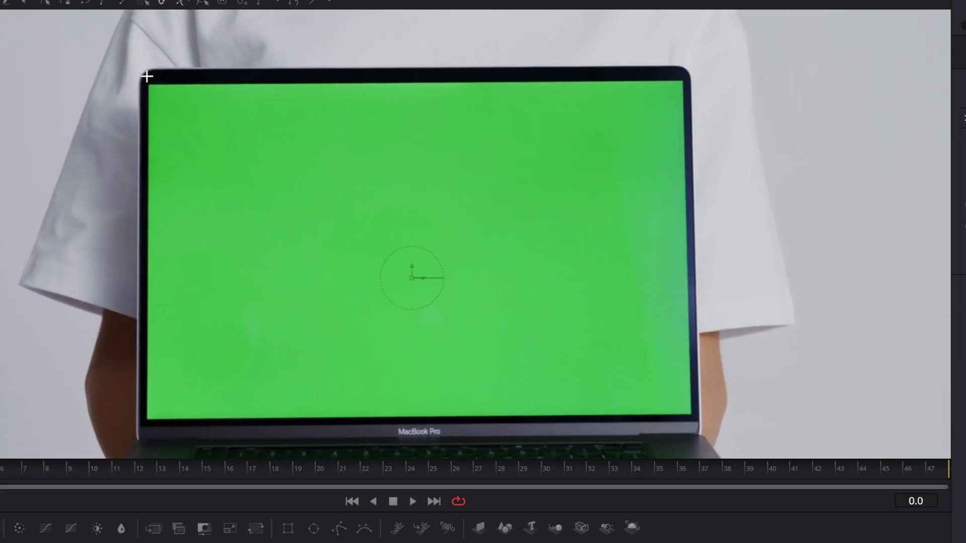
{"action": "left_click", "coordinate": [148, 76]}
{"action": "scroll", "coordinate": [157, 339], "scroll_direction": "down", "scroll_amount": 3}
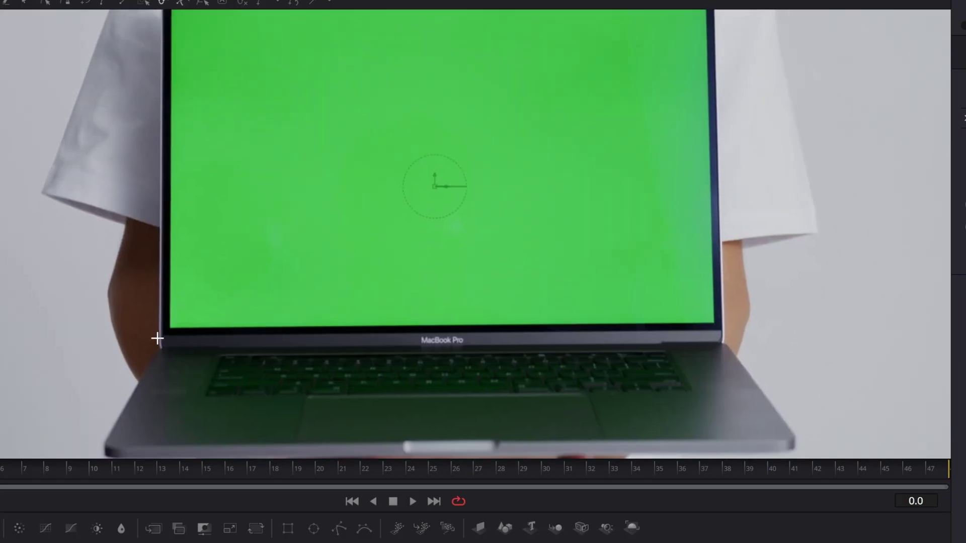
{"action": "left_click", "coordinate": [157, 338]}
{"action": "left_click", "coordinate": [690, 345]}
{"action": "scroll", "coordinate": [643, 312], "scroll_direction": "up", "scroll_amount": 3}
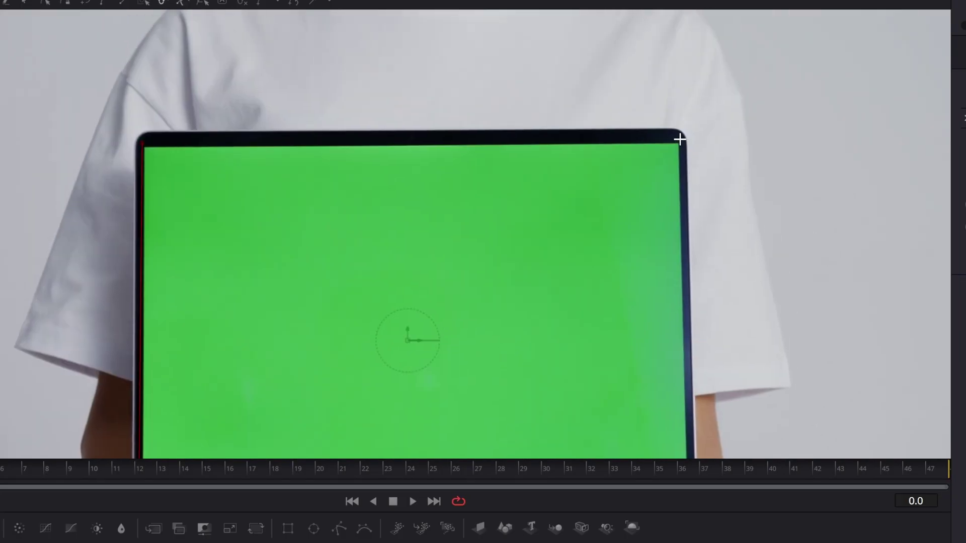
{"action": "left_click", "coordinate": [680, 142]}
{"action": "left_click", "coordinate": [144, 144]}
{"action": "key", "text": "ctrl+f"}
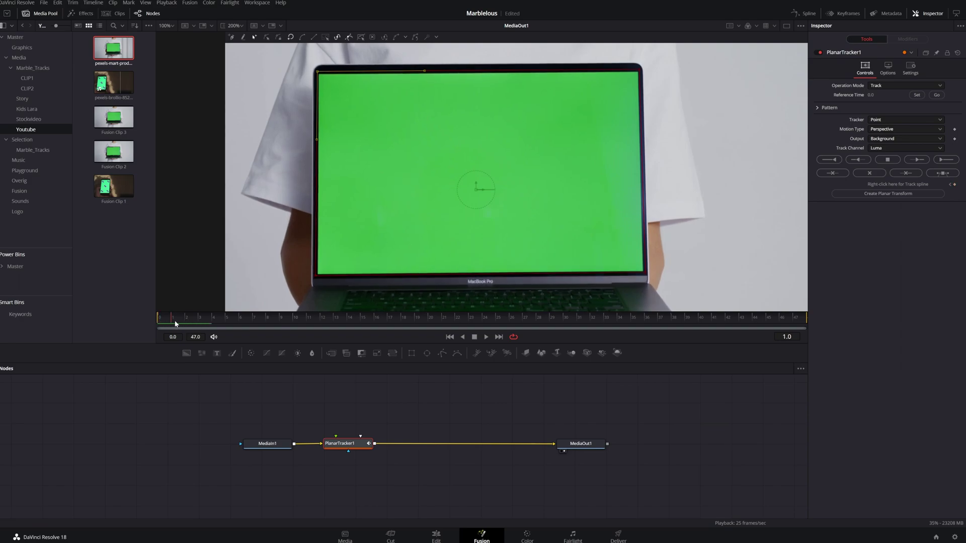
Set frame 0 as the planar tracker's reference time and track the shape forward to the end of the clip.
{"action": "left_click_drag", "start_coordinate": [175, 323], "coordinate": [159, 325]}
{"action": "left_click", "coordinate": [917, 95]}
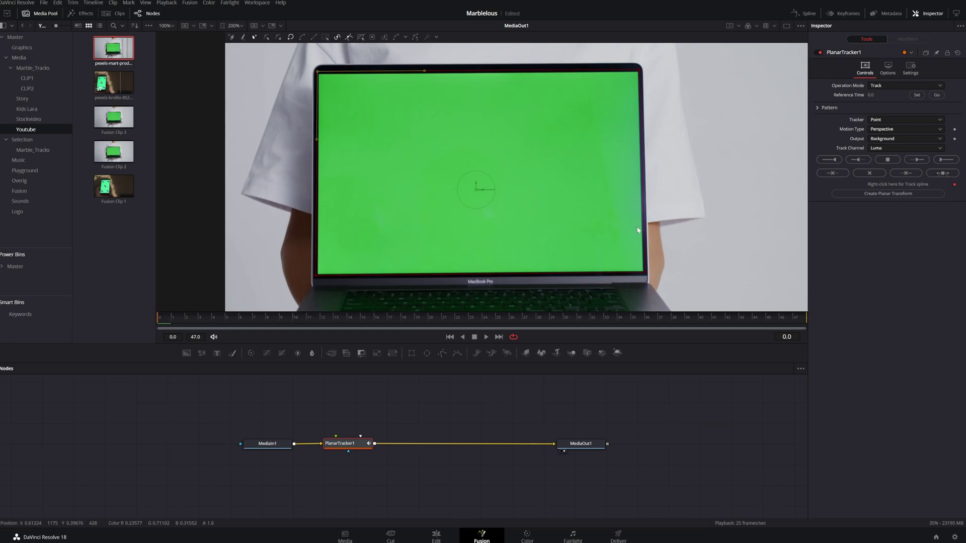
{"action": "left_click", "coordinate": [940, 160]}
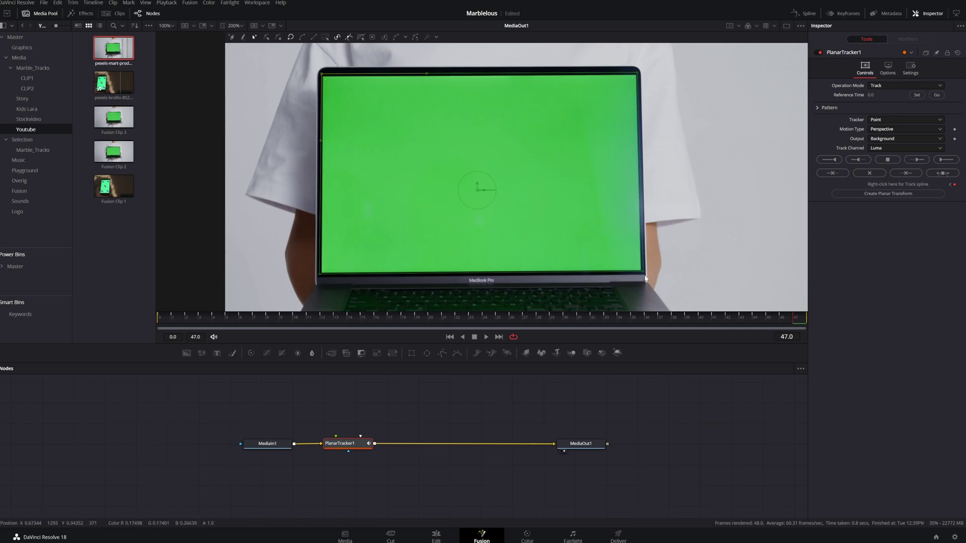
Keep the planar tracker's motion type at Perspective and set its operation mode to Corner Pin.
{"action": "left_click", "coordinate": [902, 129]}
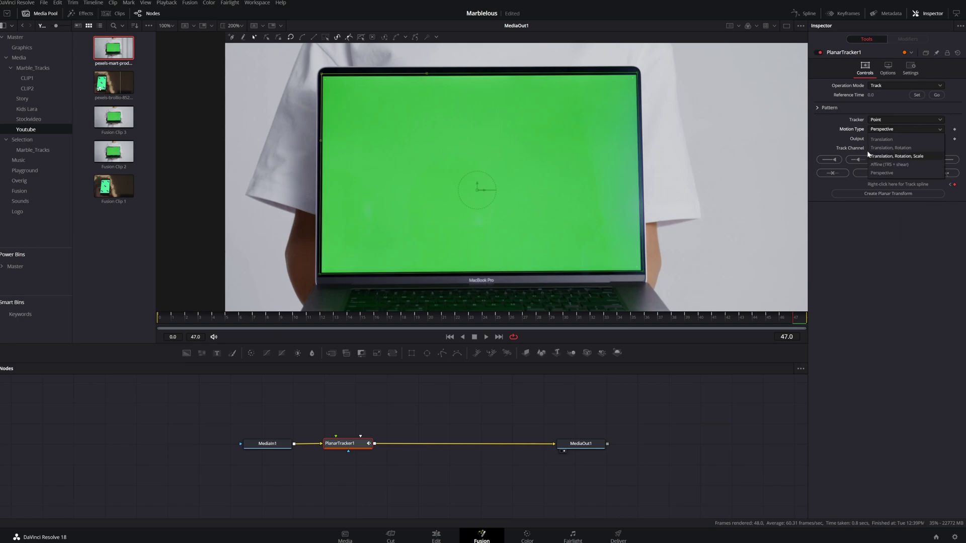
{"action": "left_click", "coordinate": [875, 176]}
{"action": "left_click_drag", "start_coordinate": [347, 443], "coordinate": [369, 443]}
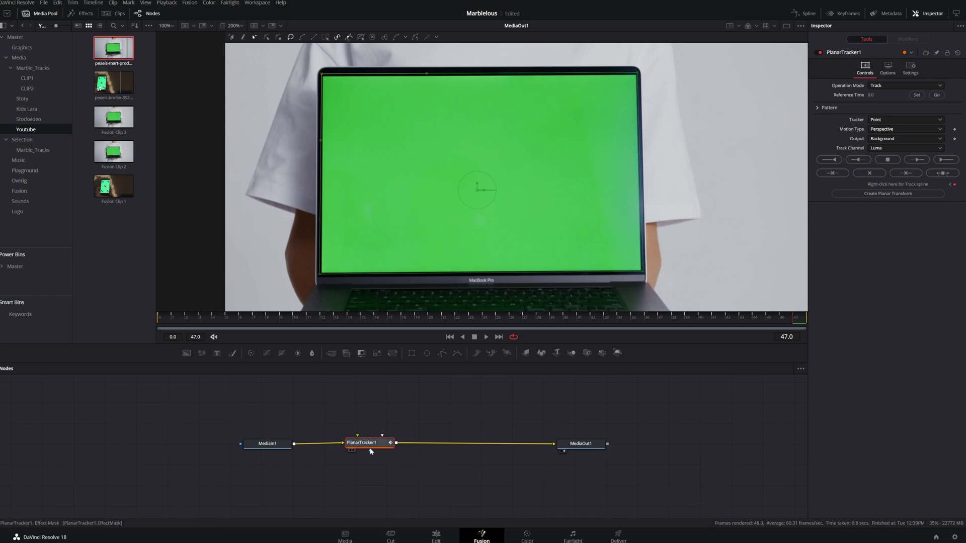
{"action": "left_click_drag", "start_coordinate": [371, 452], "coordinate": [381, 449]}
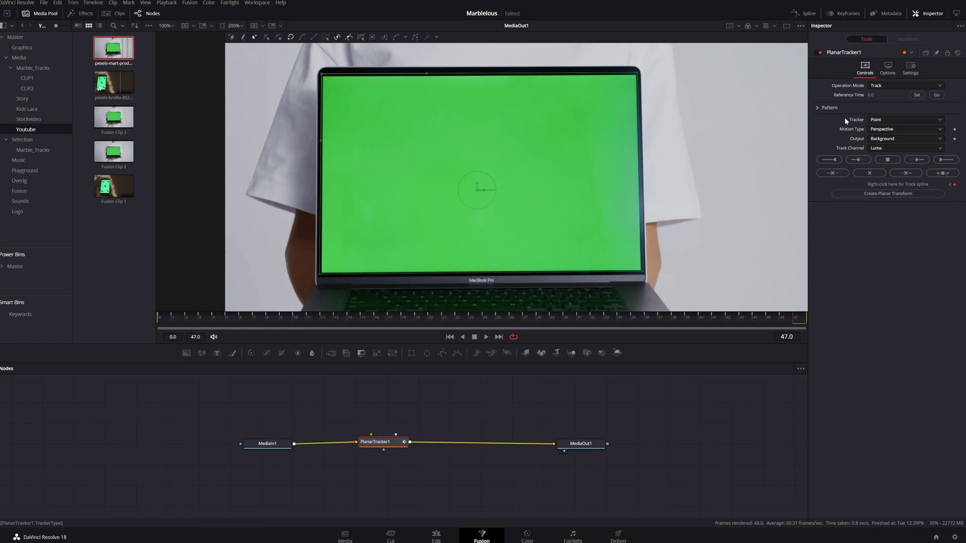
{"action": "left_click", "coordinate": [878, 86]}
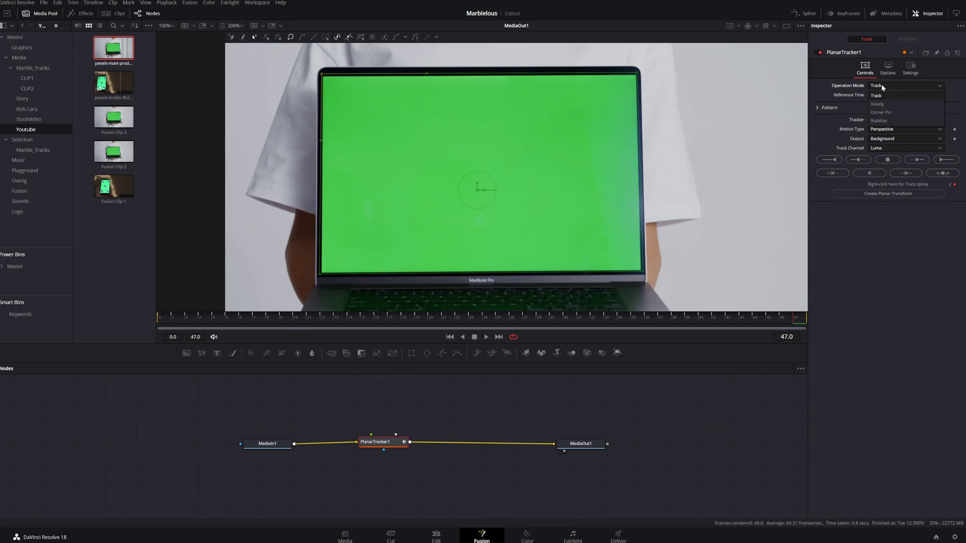
{"action": "left_click", "coordinate": [881, 112]}
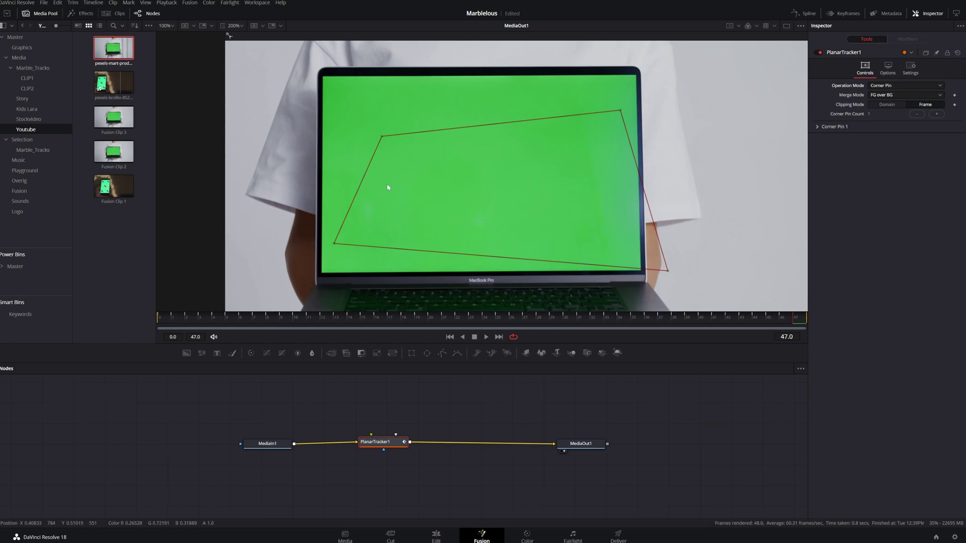
Save the project and fit the four corner pin points to the corners of the laptop's green screen.
{"action": "key", "text": "ctrl+s"}
{"action": "left_click_drag", "start_coordinate": [383, 135], "coordinate": [323, 77]}
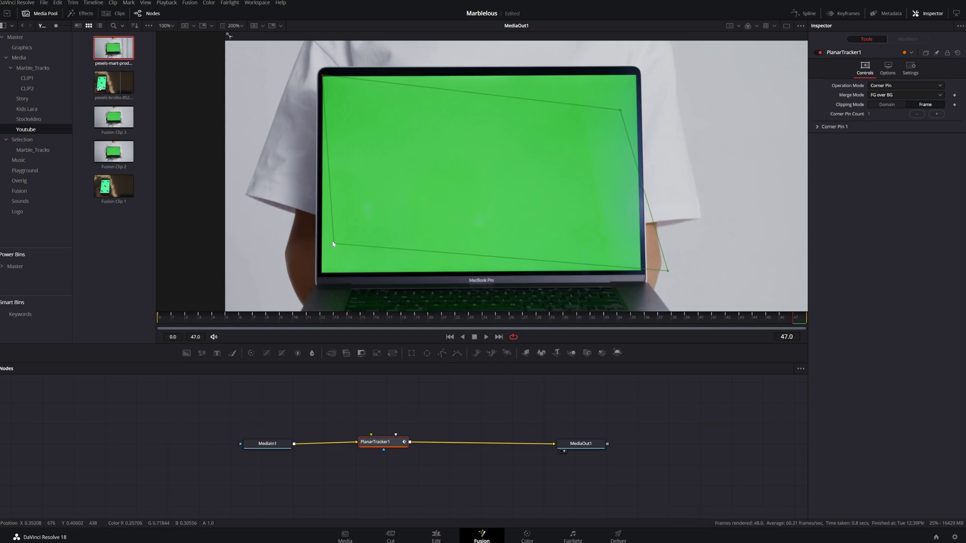
{"action": "left_click_drag", "start_coordinate": [335, 247], "coordinate": [321, 273]}
{"action": "left_click_drag", "start_coordinate": [667, 271], "coordinate": [642, 270]}
{"action": "left_click_drag", "start_coordinate": [620, 109], "coordinate": [634, 77]}
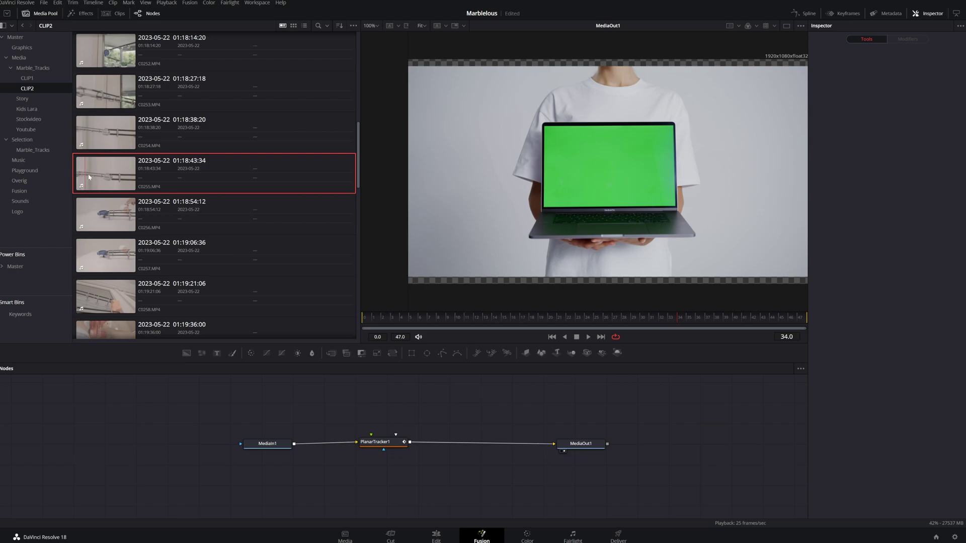
Add clip C0253.MP4 from the CLIP2 bin to the node graph and connect it to the planar tracker's corner pin input.
{"action": "scroll", "coordinate": [99, 163], "scroll_direction": "up", "scroll_amount": 3}
{"action": "scroll", "coordinate": [99, 164], "scroll_direction": "up", "scroll_amount": 1}
{"action": "scroll", "coordinate": [96, 126], "scroll_direction": "down", "scroll_amount": 4}
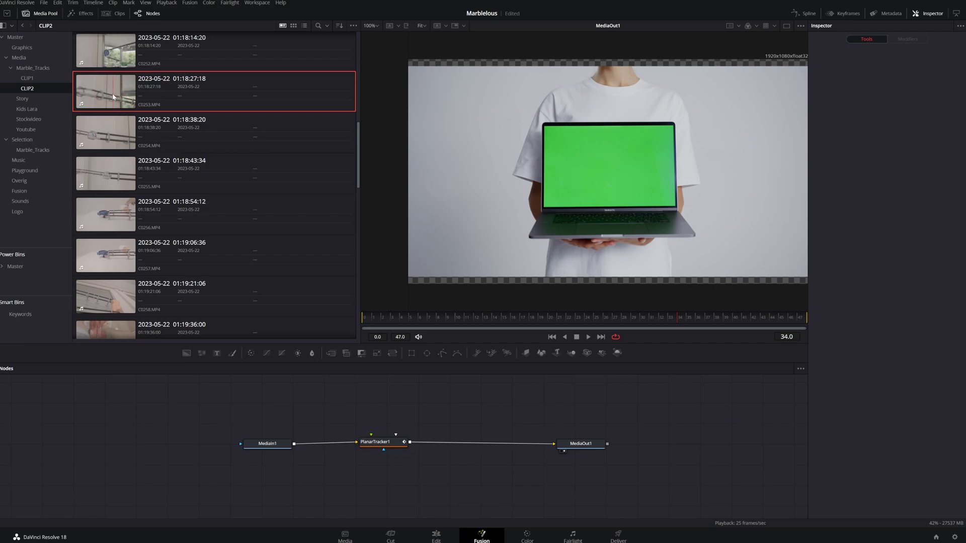
{"action": "left_click_drag", "start_coordinate": [106, 93], "coordinate": [381, 438]}
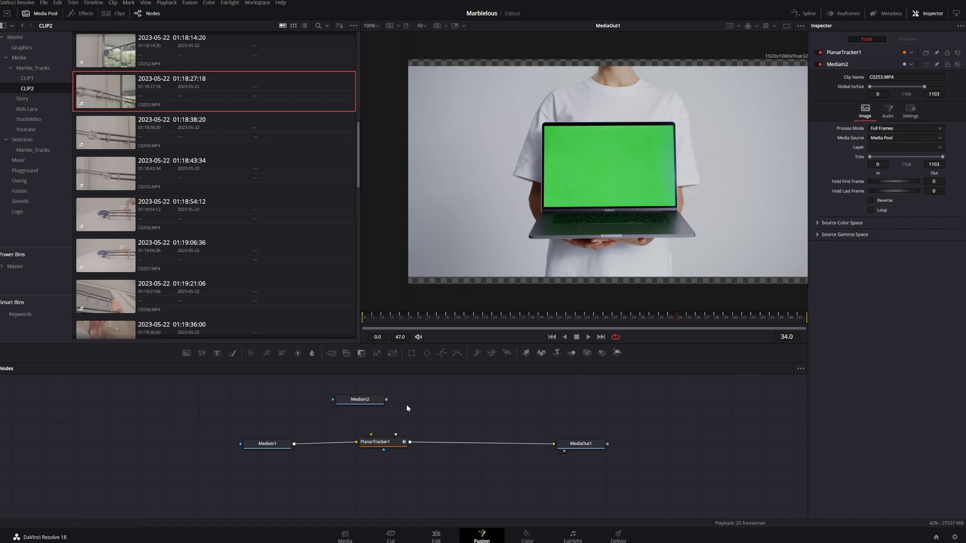
{"action": "left_click_drag", "start_coordinate": [387, 400], "coordinate": [371, 439]}
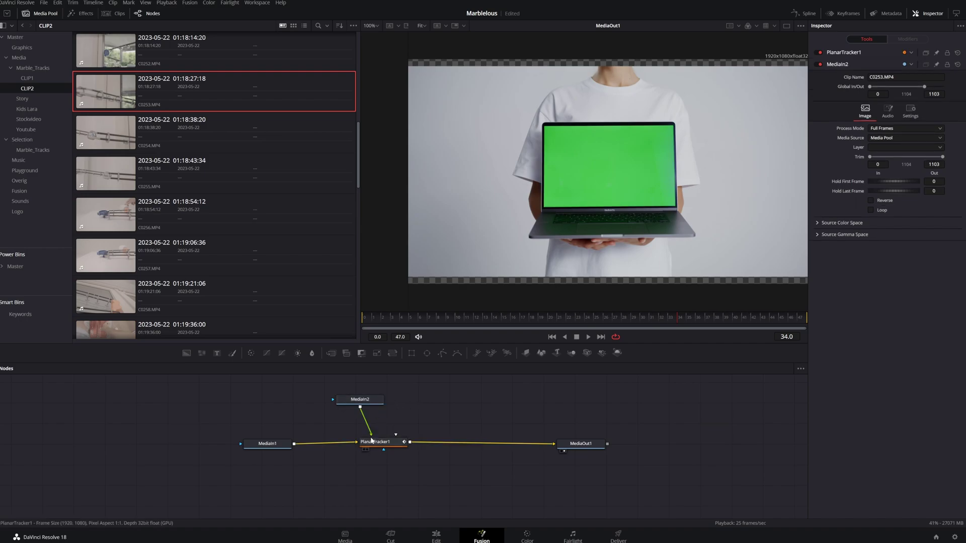
Play back the composite with the media pool hidden, and delete the media node of clip C0253.MP4.
{"action": "left_click", "coordinate": [40, 13]}
{"action": "key", "text": "space"}
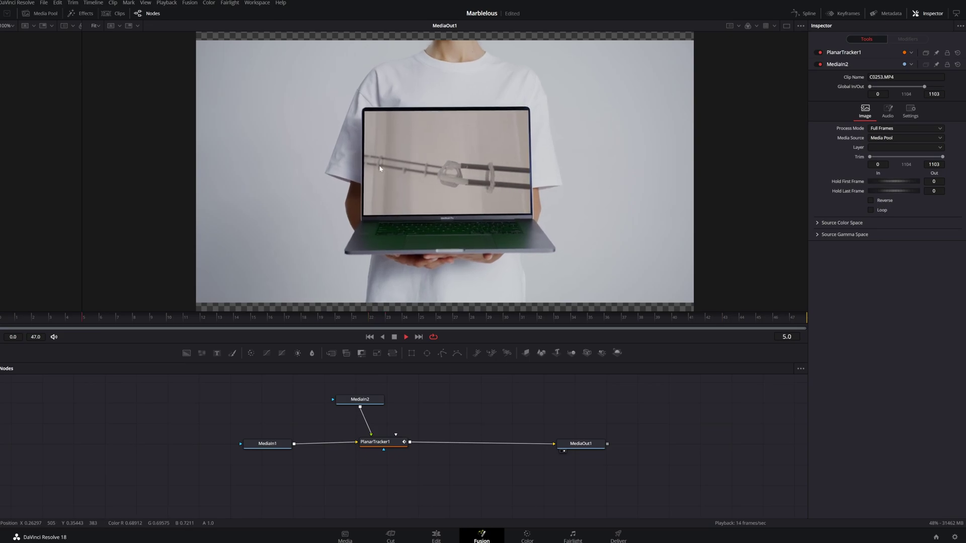
{"action": "key", "text": "space"}
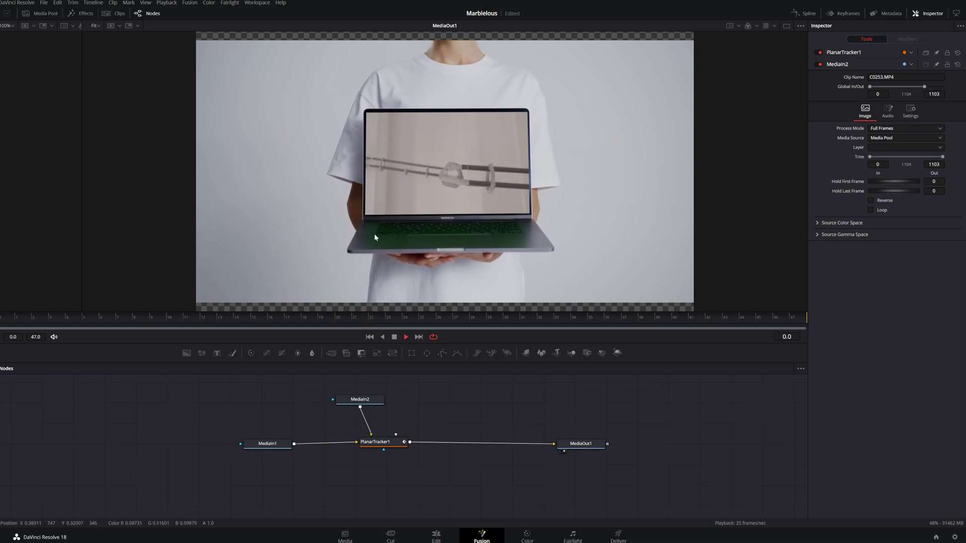
{"action": "key", "text": "space"}
{"action": "left_click", "coordinate": [360, 400]}
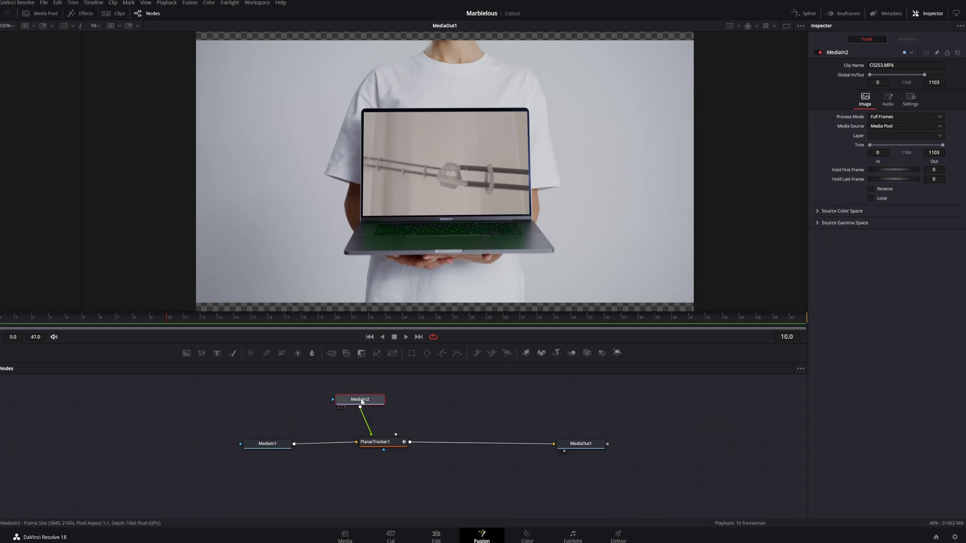
{"action": "key", "text": "Delete"}
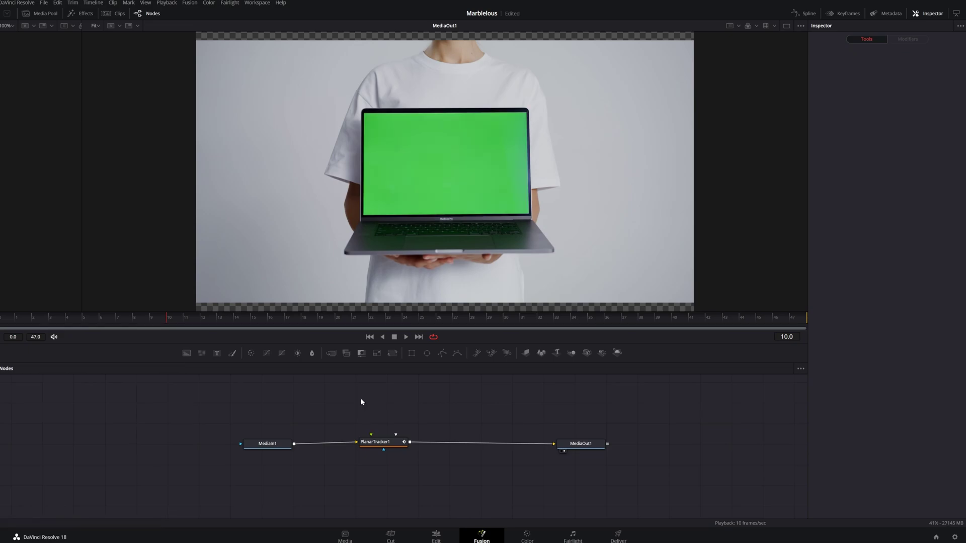
Return to the Edit page, load C0253.MP4 in the source viewer and mark a short marble segment ending at 01:18:31:80.
{"action": "left_click", "coordinate": [437, 538]}
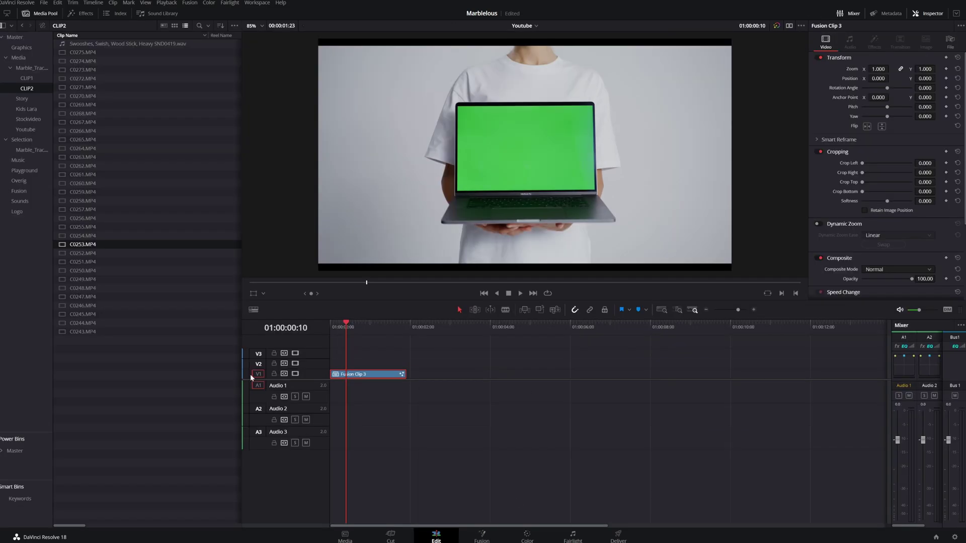
{"action": "double_click", "coordinate": [61, 245]}
{"action": "left_click_drag", "start_coordinate": [604, 282], "coordinate": [413, 292]}
{"action": "key", "text": "i"}
{"action": "key", "text": "space"}
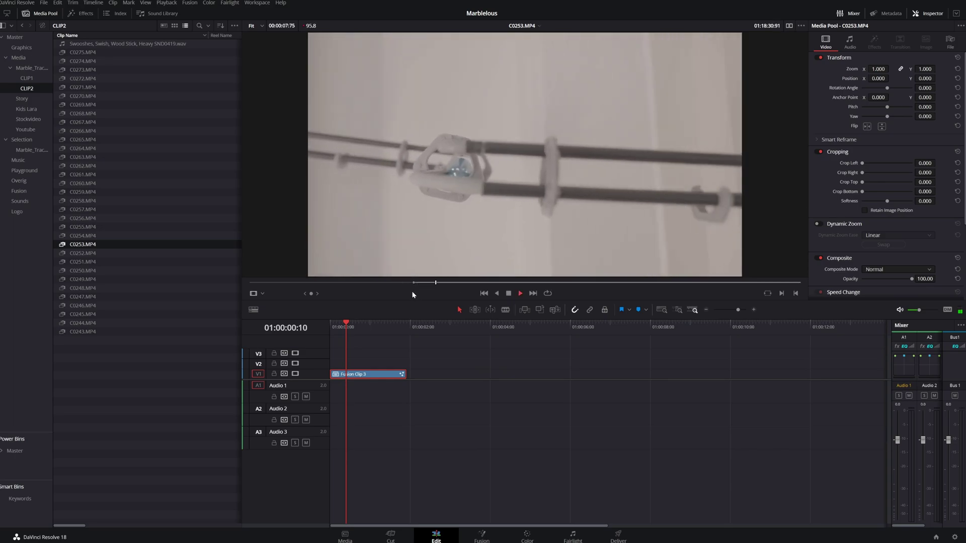
{"action": "key", "text": "space"}
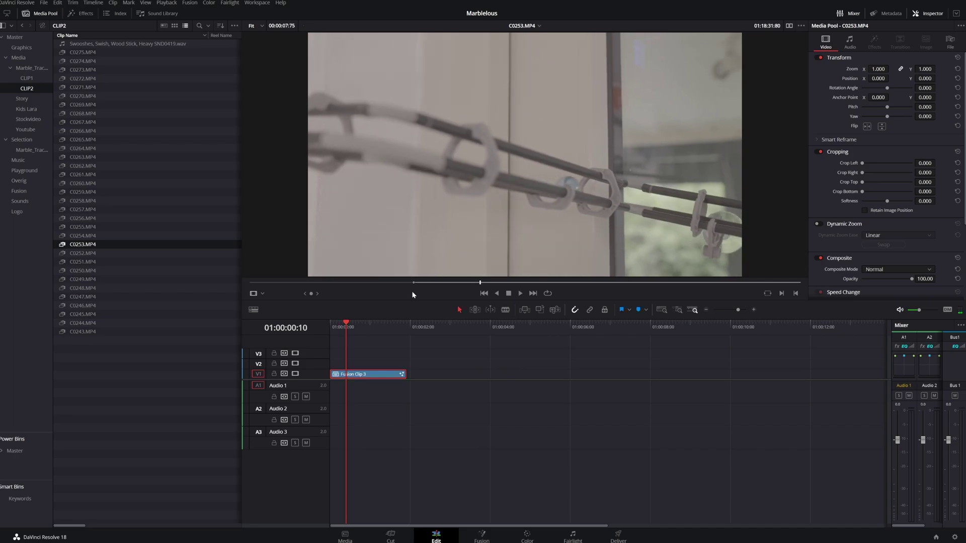
{"action": "key", "text": "o"}
Place only the video of the marked C0253.MP4 segment on track V1 after the Fusion clip.
{"action": "mouse_move", "coordinate": [498, 280]}
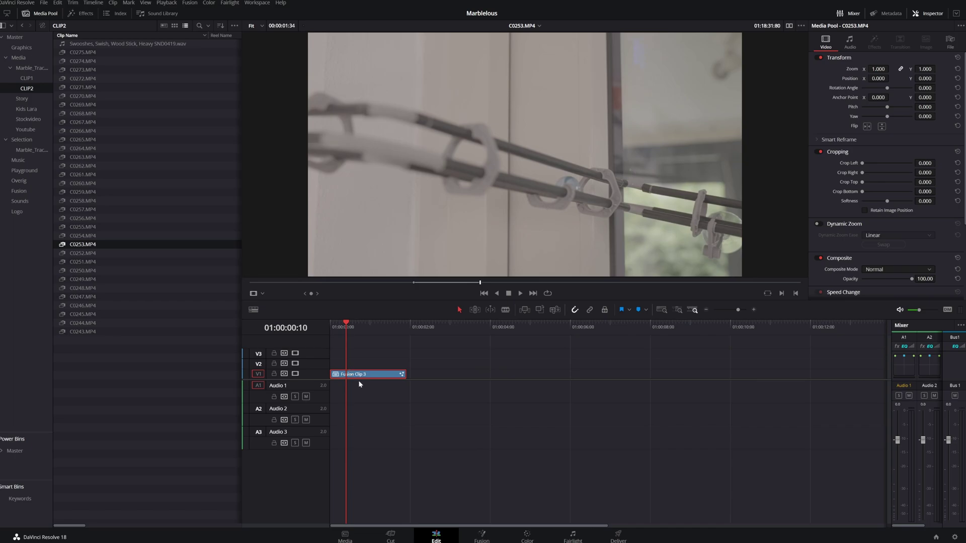
{"action": "mouse_move", "coordinate": [434, 265]}
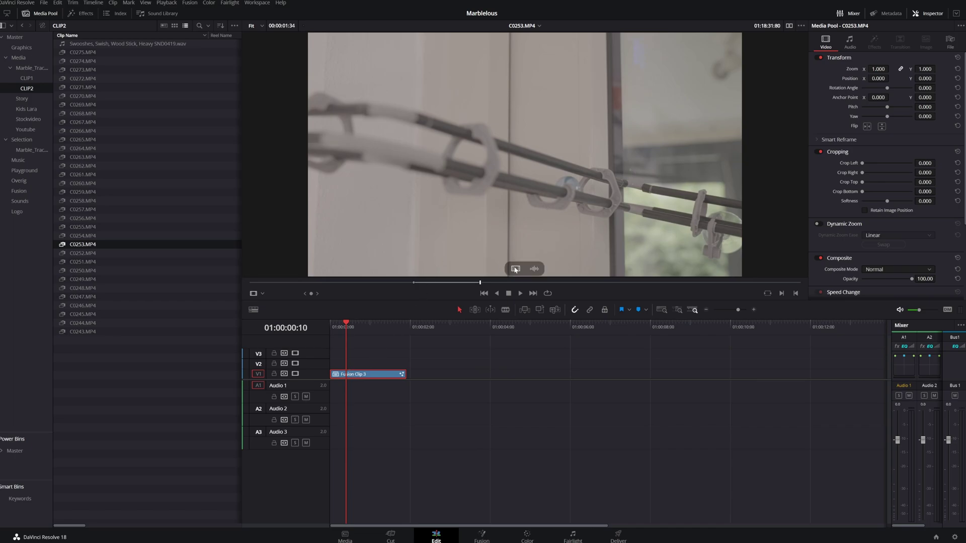
{"action": "left_click_drag", "start_coordinate": [515, 269], "coordinate": [428, 374]}
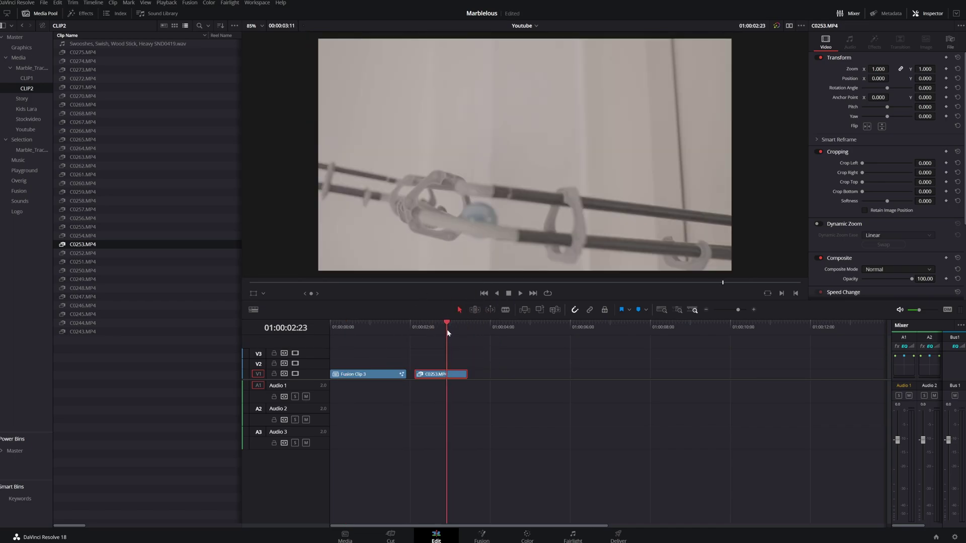
Turn the C0253.MP4 segment on the timeline into a compound clip named "Marble 1" and select it in the CLIP2 bin.
{"action": "right_click", "coordinate": [436, 375]}
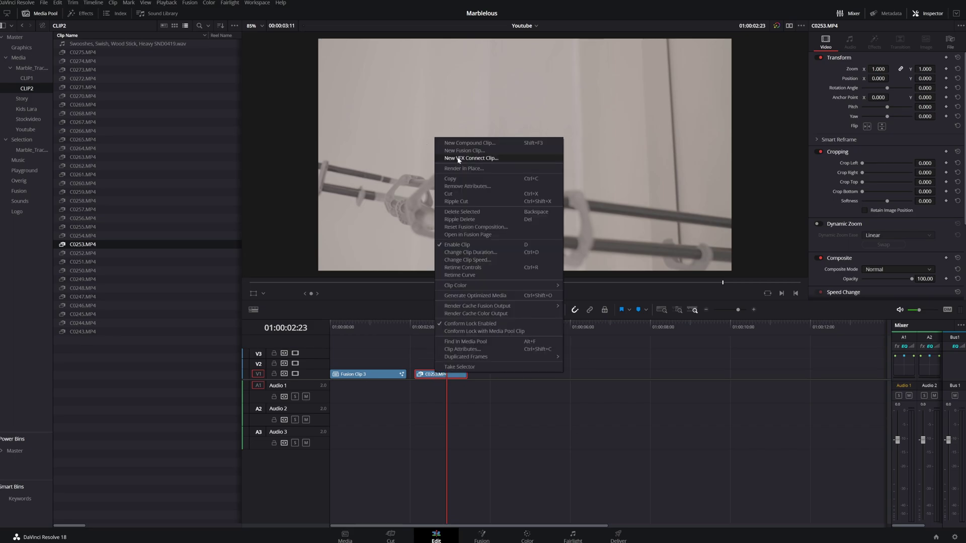
{"action": "left_click", "coordinate": [466, 143]}
{"action": "type", "text": "Marble 1"}
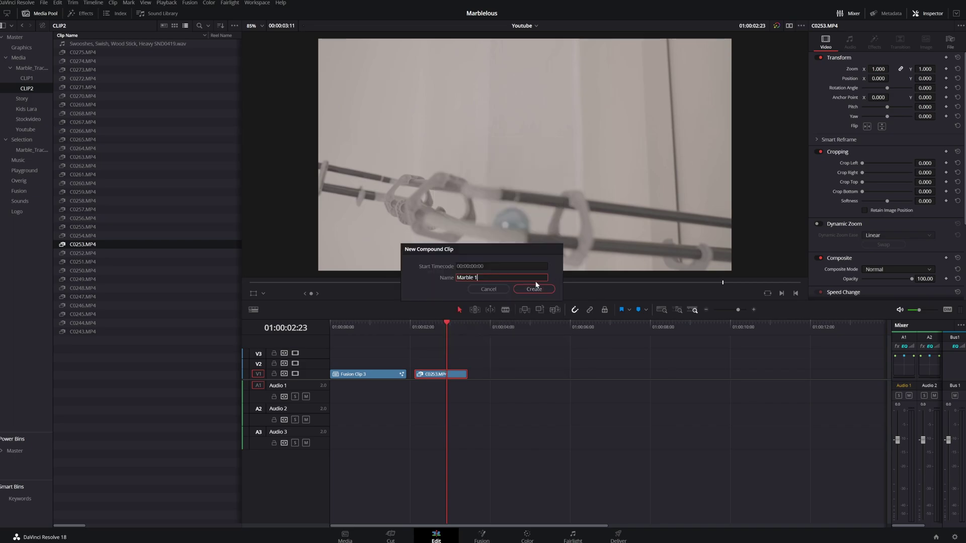
{"action": "left_click", "coordinate": [534, 289]}
{"action": "left_click", "coordinate": [67, 53]}
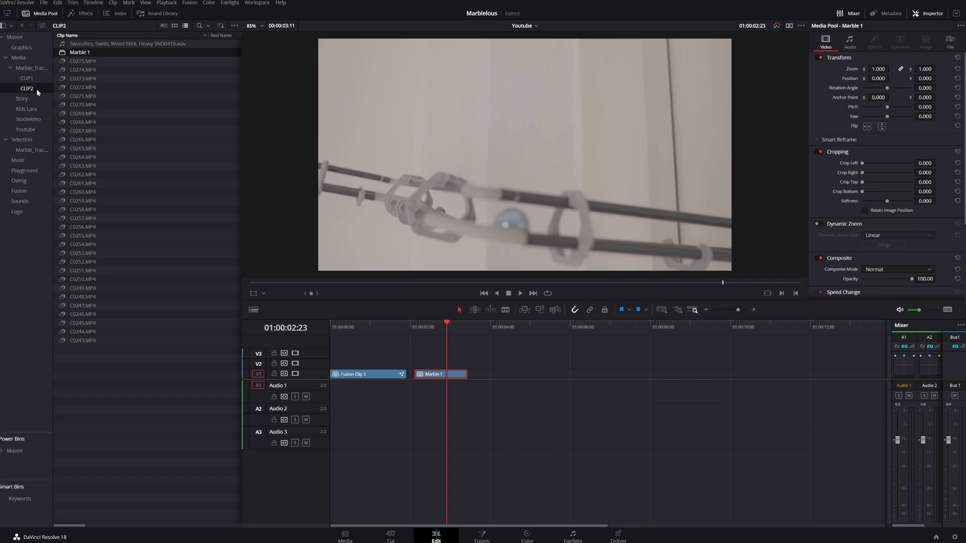
Select the green-screen laptop Fusion Clip 3 on the timeline and open it on the Fusion page.
{"action": "left_click", "coordinate": [492, 396]}
{"action": "left_click", "coordinate": [364, 369]}
{"action": "left_click", "coordinate": [363, 374]}
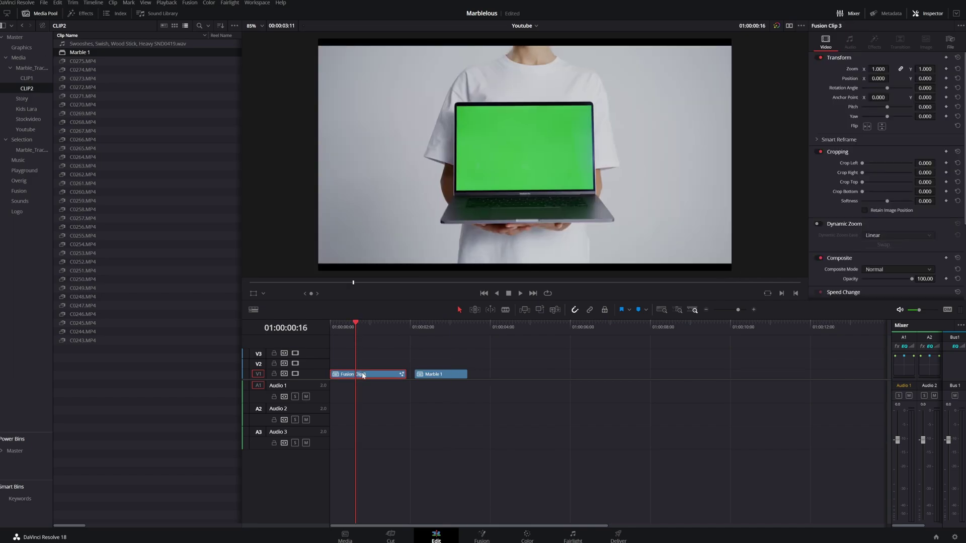
{"action": "left_click_drag", "start_coordinate": [350, 331], "coordinate": [361, 342]}
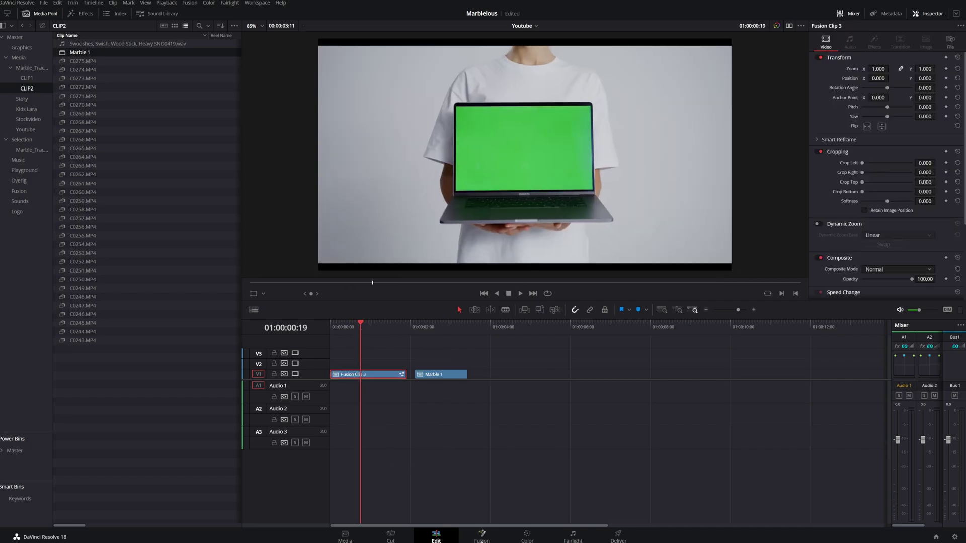
{"action": "left_click", "coordinate": [481, 535]}
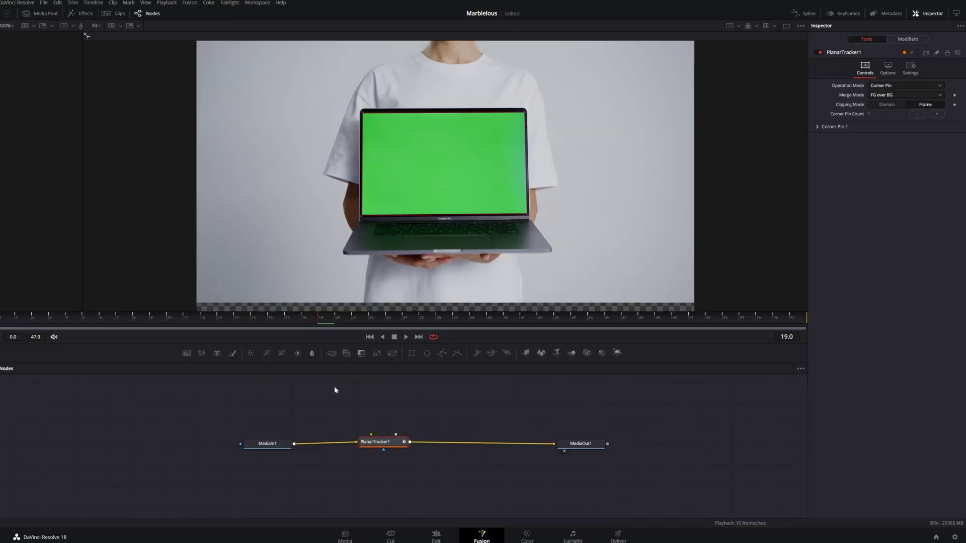
Connect the Marble 1 compound clip from the CLIP2 bin to PlanarTracker1 as the screen replacement and go to frame 0.
{"action": "left_click", "coordinate": [39, 13]}
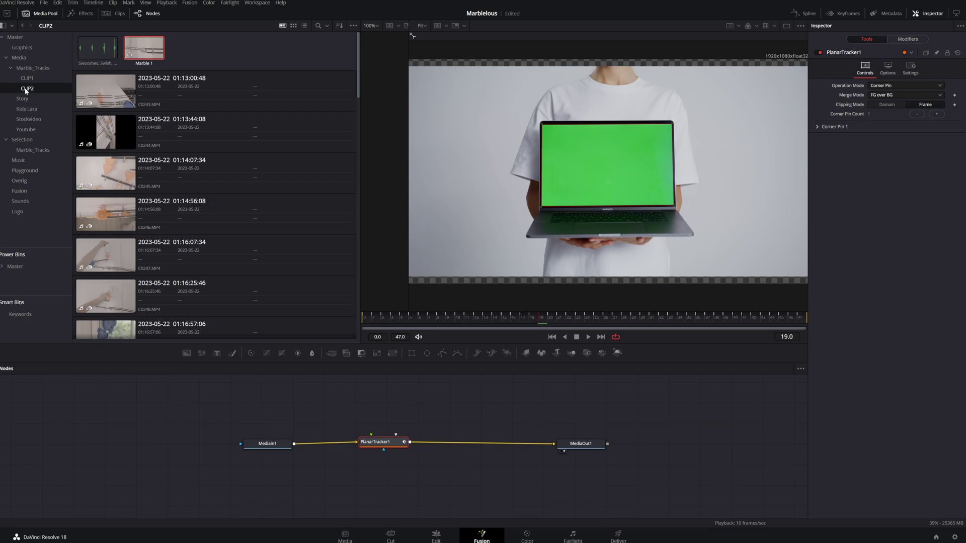
{"action": "scroll", "coordinate": [201, 301], "scroll_direction": "down", "scroll_amount": 1}
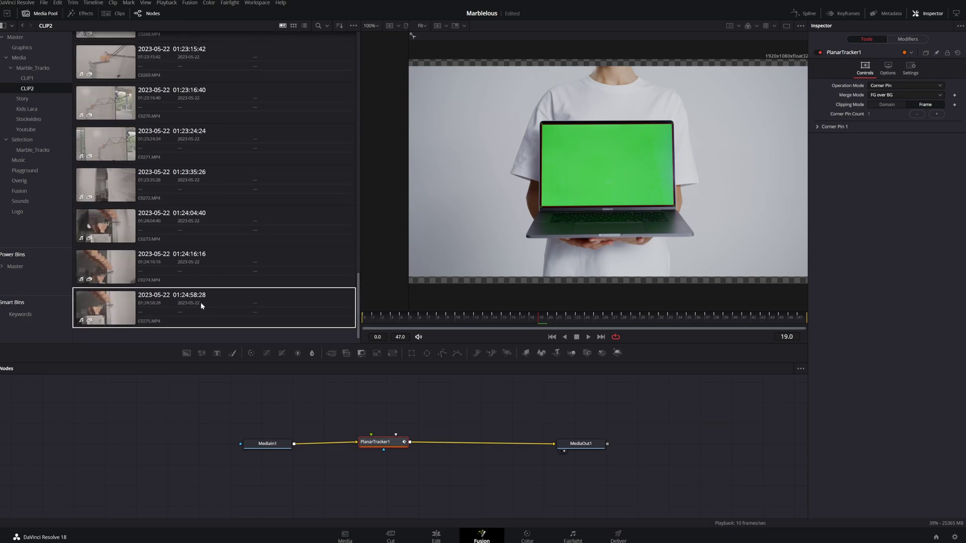
{"action": "scroll", "coordinate": [200, 301], "scroll_direction": "up", "scroll_amount": 1}
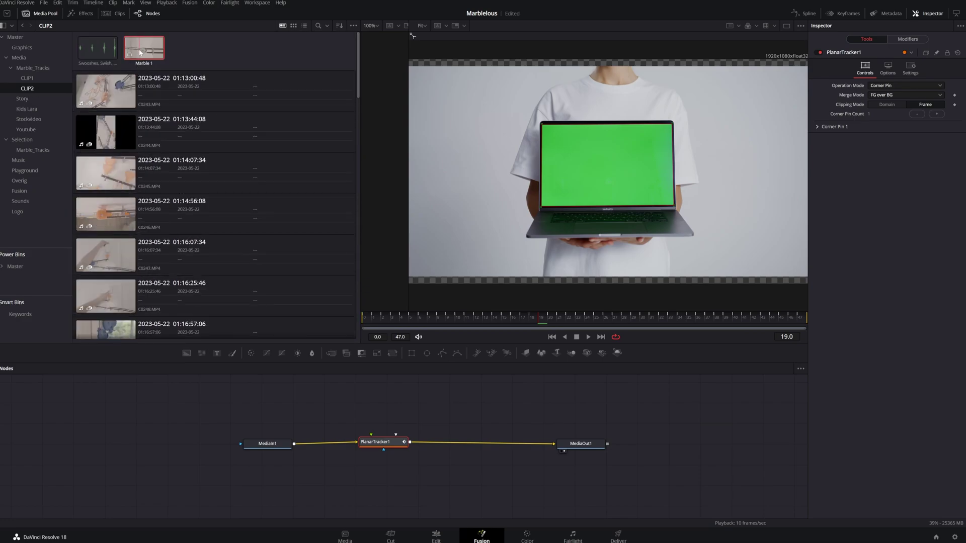
{"action": "left_click_drag", "start_coordinate": [139, 48], "coordinate": [395, 433]}
{"action": "left_click", "coordinate": [368, 329]}
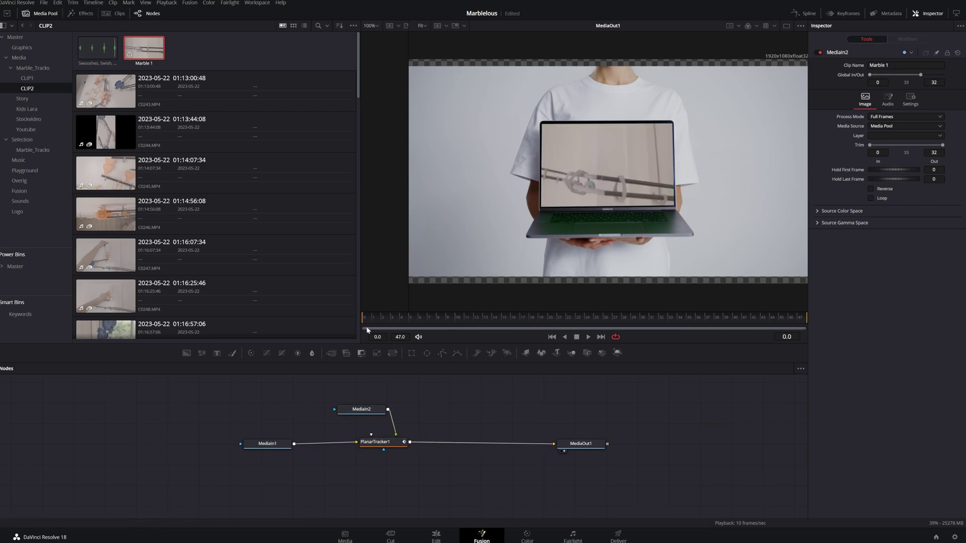
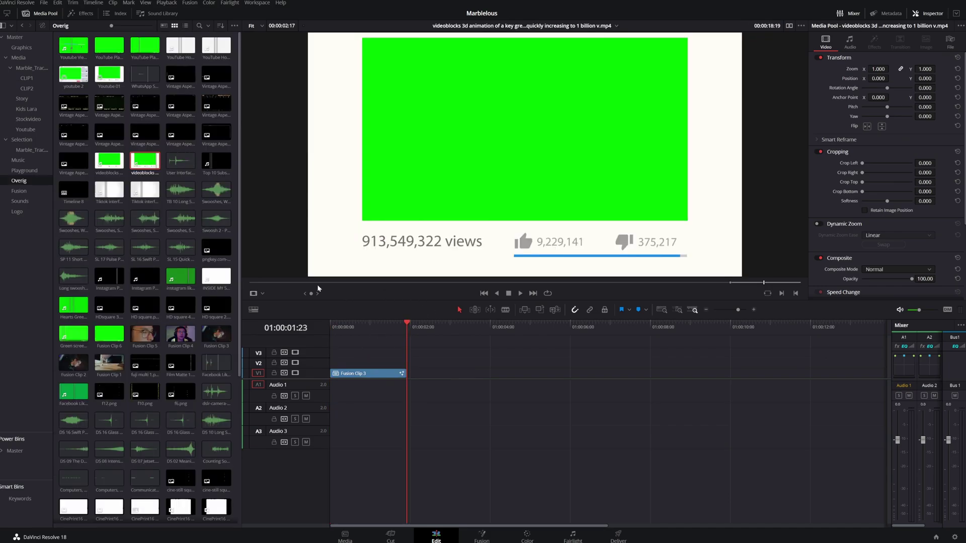
Mark a segment of the green-screen view-counter animation ending at 00:00:09:11 and place it on V1 after Fusion Clip 3.
{"action": "left_click", "coordinate": [361, 284]}
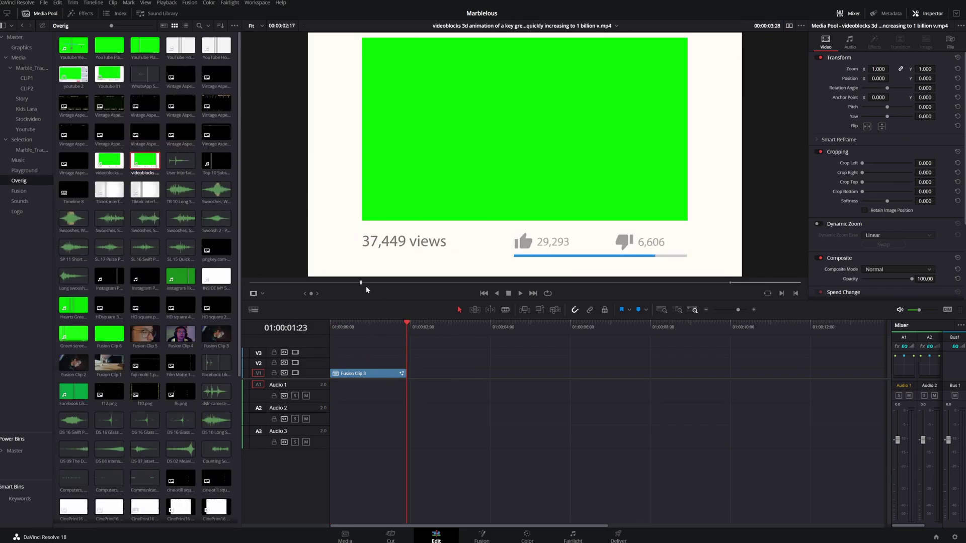
{"action": "key", "text": "space"}
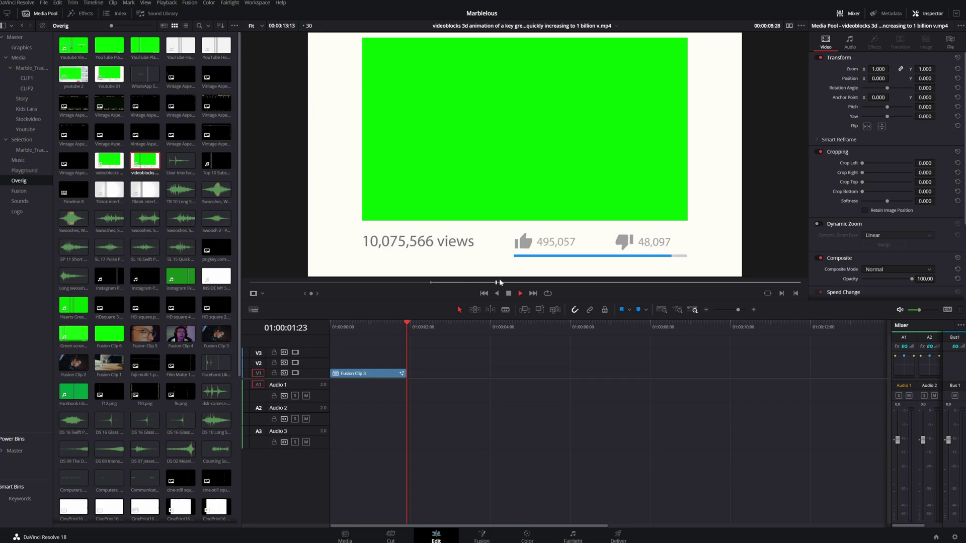
{"action": "key", "text": "space"}
{"action": "key", "text": "o"}
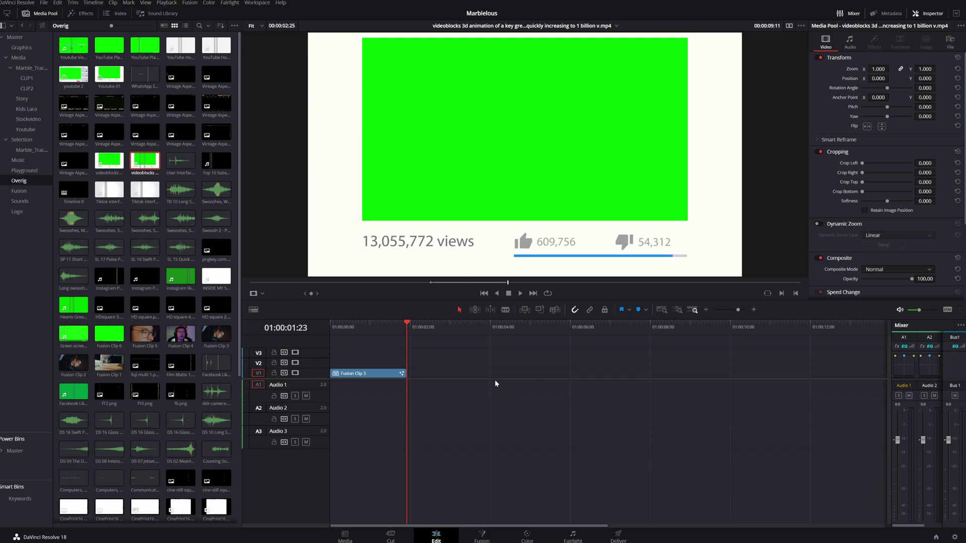
{"action": "left_click_drag", "start_coordinate": [471, 257], "coordinate": [420, 375]}
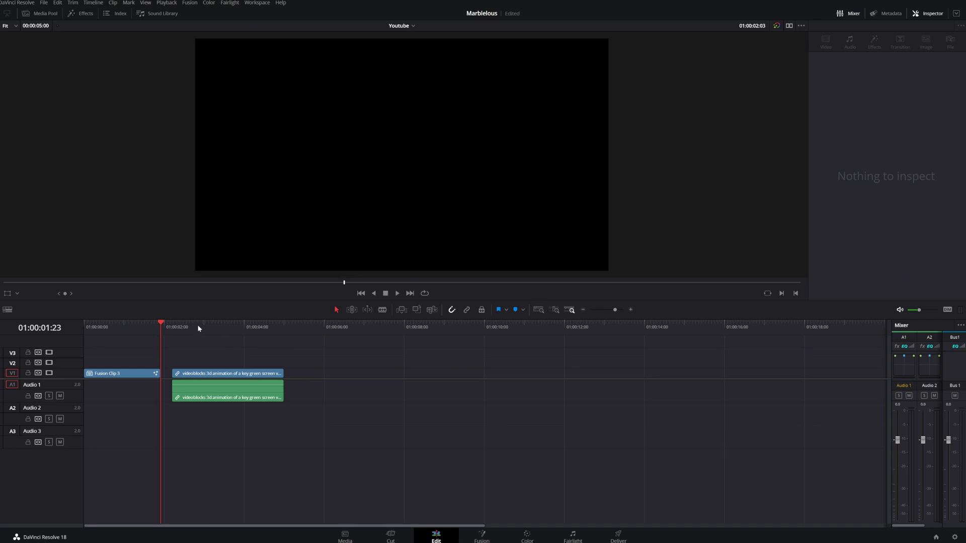
Remove the linked audio of the view-counter animation and select its remaining video clip on V1.
{"action": "mouse_move", "coordinate": [197, 328]}
{"action": "left_mouse_down"}
{"action": "mouse_move", "coordinate": [234, 330]}
{"action": "mouse_move", "coordinate": [197, 340]}
{"action": "mouse_move", "coordinate": [212, 329]}
{"action": "left_mouse_up"}
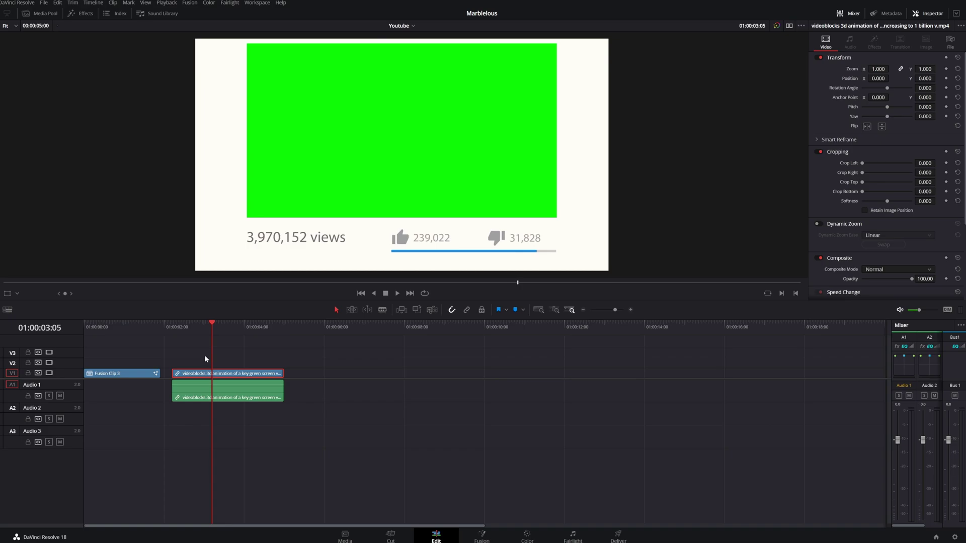
{"action": "key", "text": "ctrl+z"}
{"action": "left_click", "coordinate": [228, 374]}
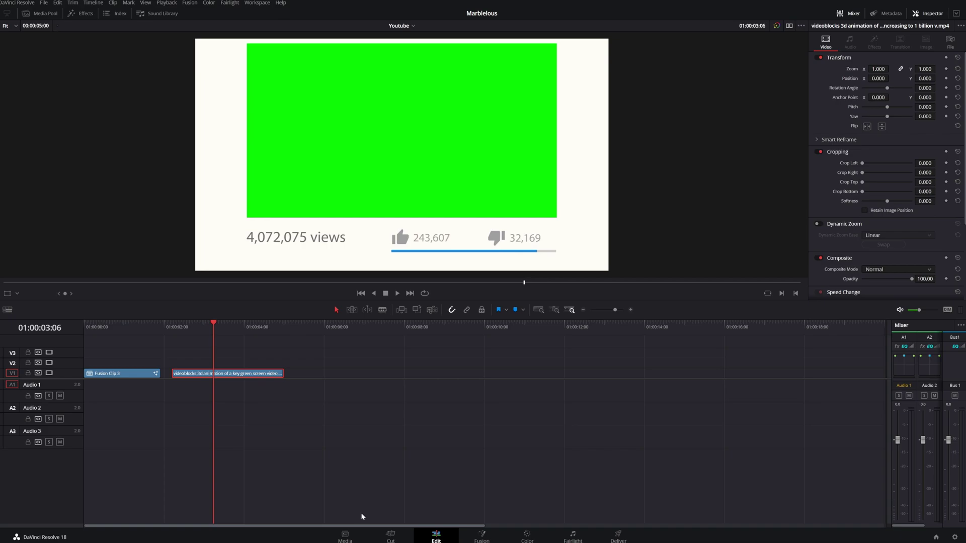
In Fusion, insert a Delta Keyer after the view-counter clip's MediaIn1 and sample the green rectangle as its background color.
{"action": "left_click", "coordinate": [483, 536]}
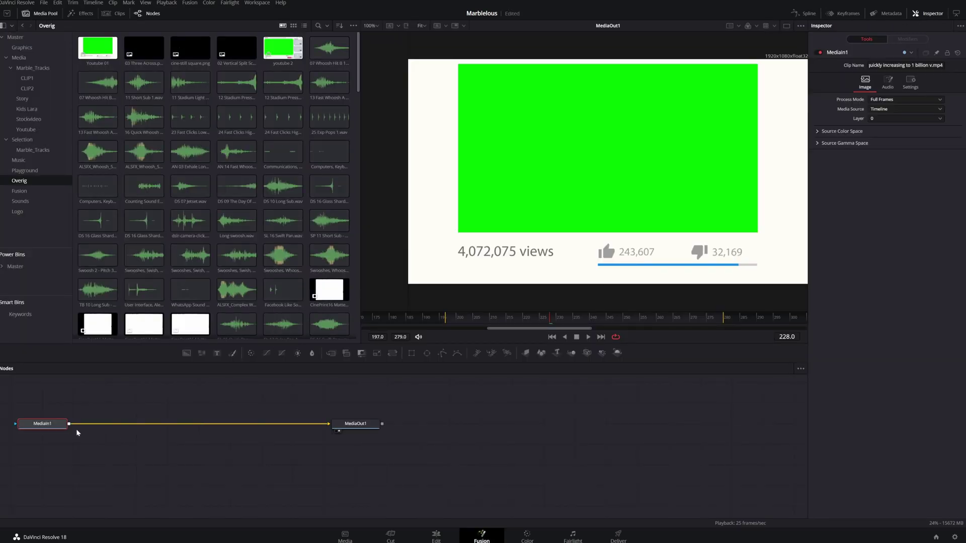
{"action": "key", "text": "shift+space"}
{"action": "type", "text": "Planar Tracker"}
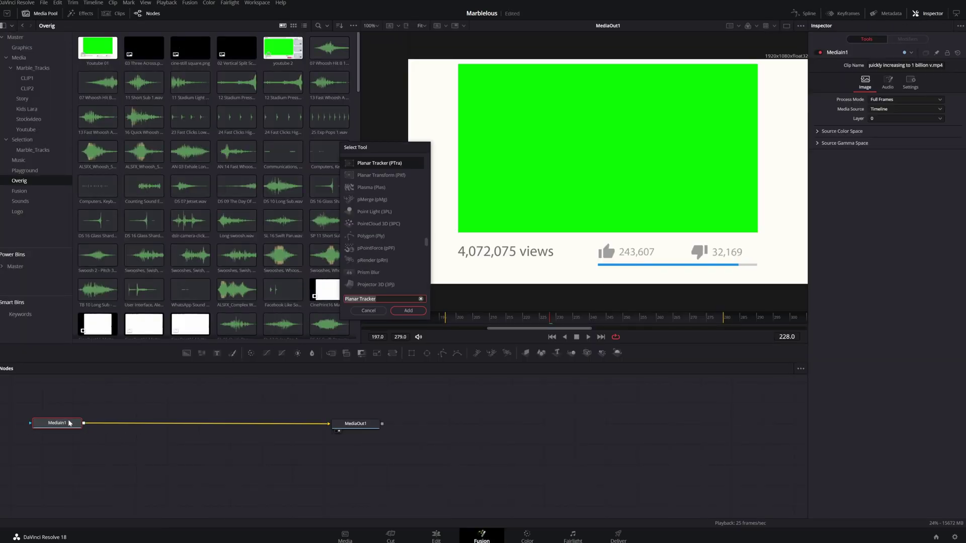
{"action": "type", "text": "Delta Keyer"}
{"action": "left_click", "coordinate": [408, 310]}
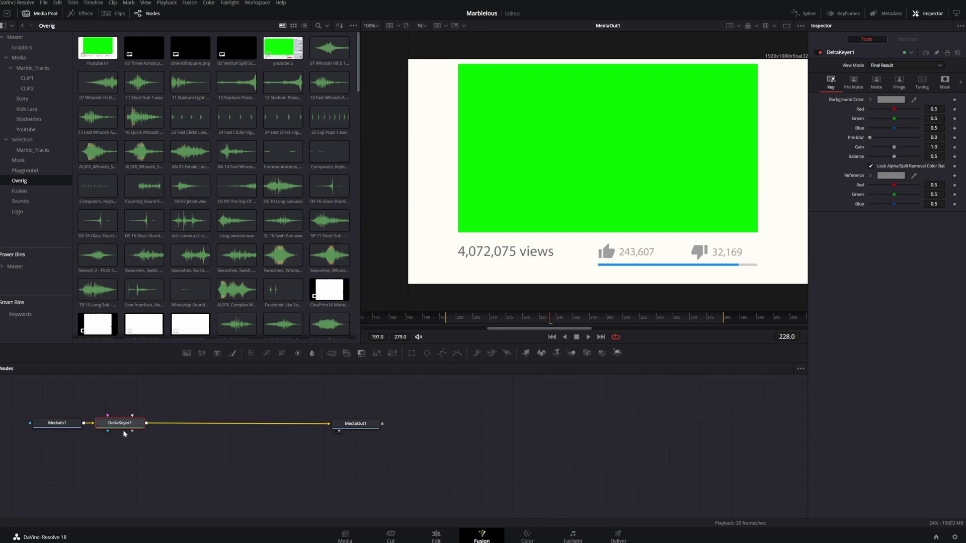
{"action": "left_click_drag", "start_coordinate": [124, 432], "coordinate": [139, 429]}
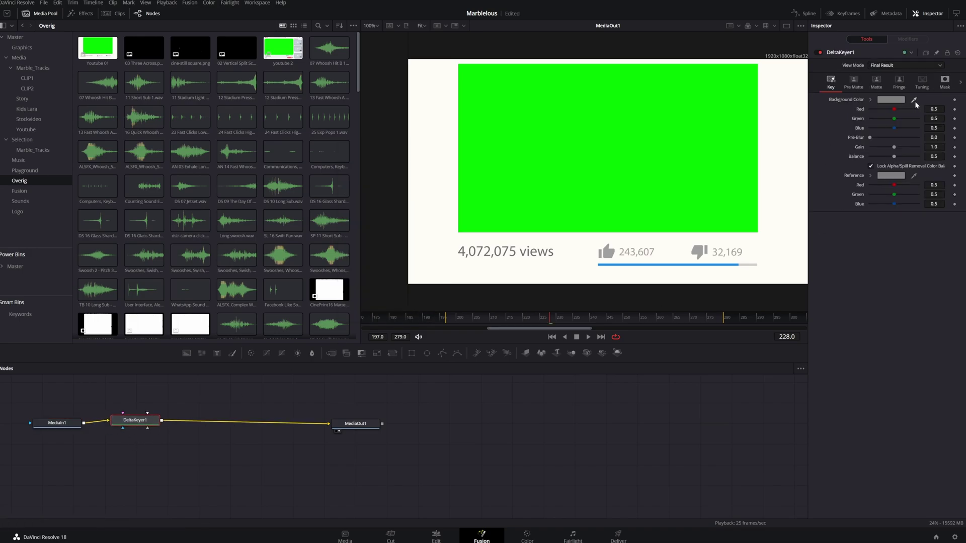
{"action": "left_click_drag", "start_coordinate": [914, 100], "coordinate": [651, 128]}
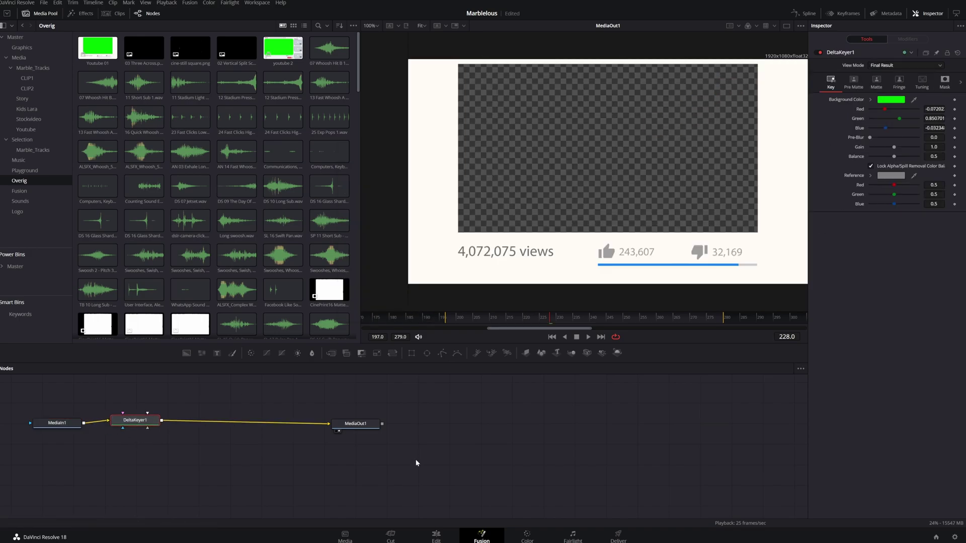
Return to the Edit page and move the keyed view-counter clip up to track V2.
{"action": "left_click", "coordinate": [440, 539]}
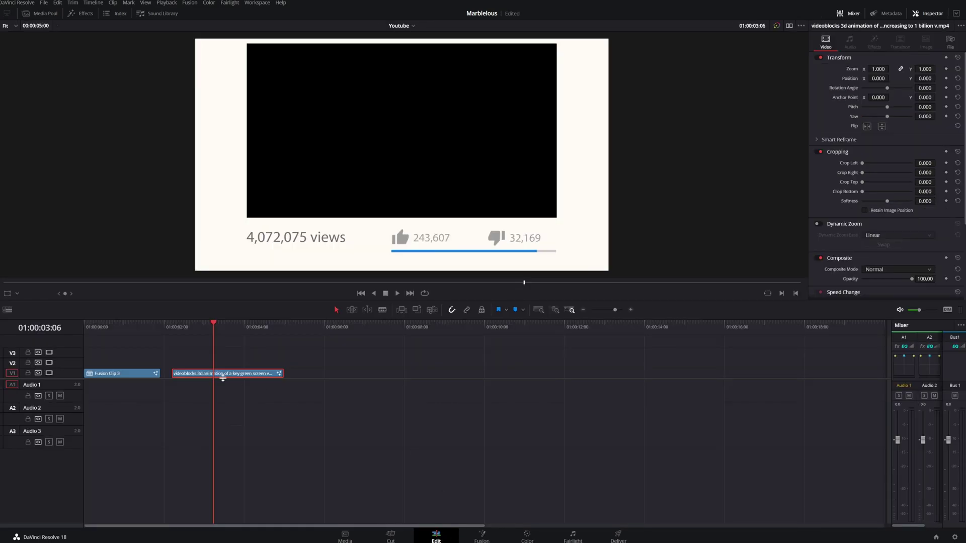
{"action": "left_click_drag", "start_coordinate": [224, 374], "coordinate": [224, 363]}
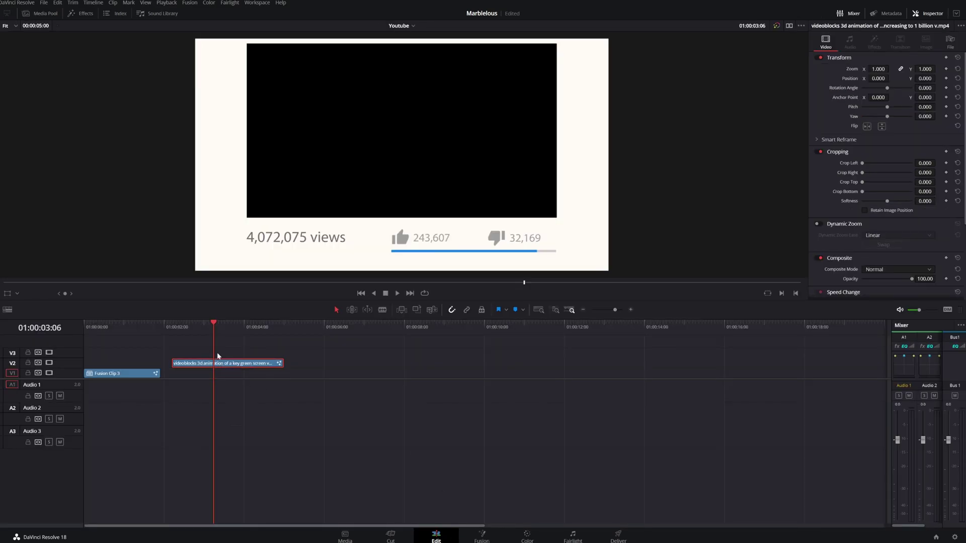
Mark a short segment of C0239.MP4 with the blue fish and place only its video on V1 beneath the keyed clip.
{"action": "left_click", "coordinate": [41, 13]}
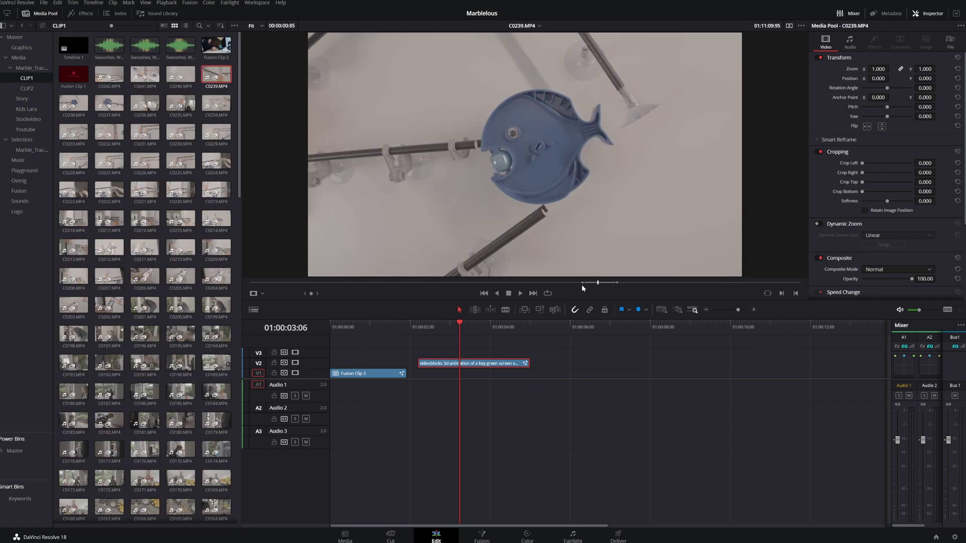
{"action": "left_click_drag", "start_coordinate": [583, 283], "coordinate": [585, 284]}
{"action": "key", "text": "space"}
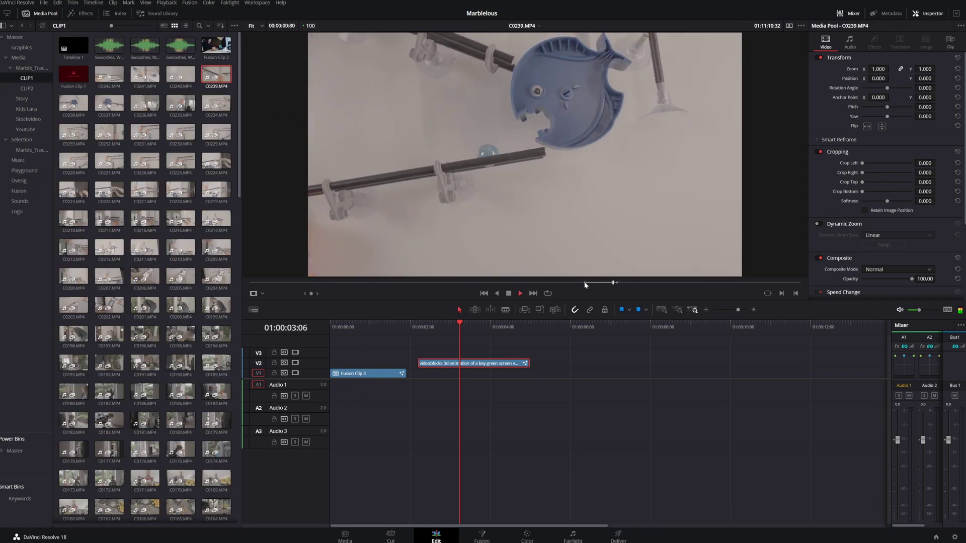
{"action": "key", "text": "o"}
{"action": "key", "text": "space"}
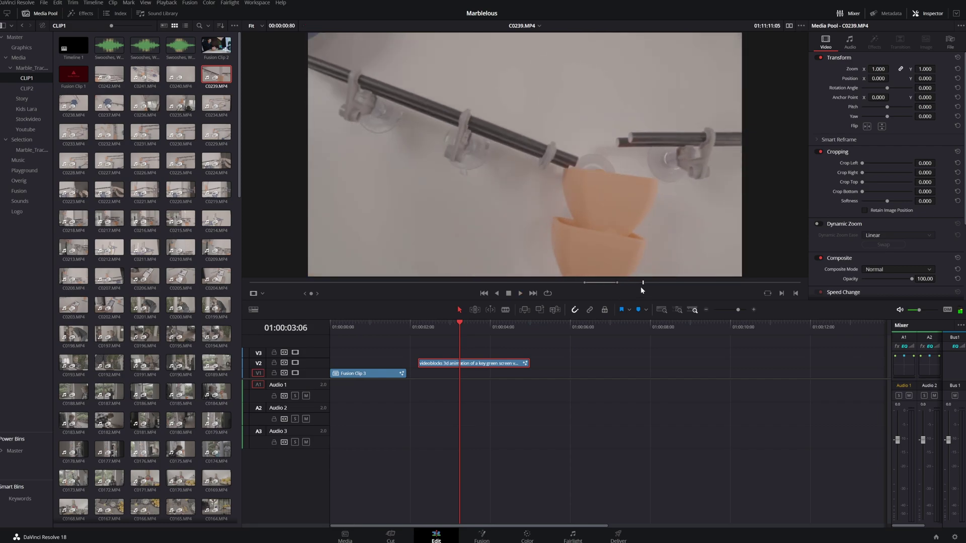
{"action": "left_click_drag", "start_coordinate": [505, 275], "coordinate": [418, 379]}
Trim the end of the keyed view-counter clip on V2 to the end of C0239.MP4 at 01:00:03:15.
{"action": "left_click", "coordinate": [426, 324]}
{"action": "left_click_drag", "start_coordinate": [426, 324], "coordinate": [477, 344]}
{"action": "key", "text": "shift+]"}
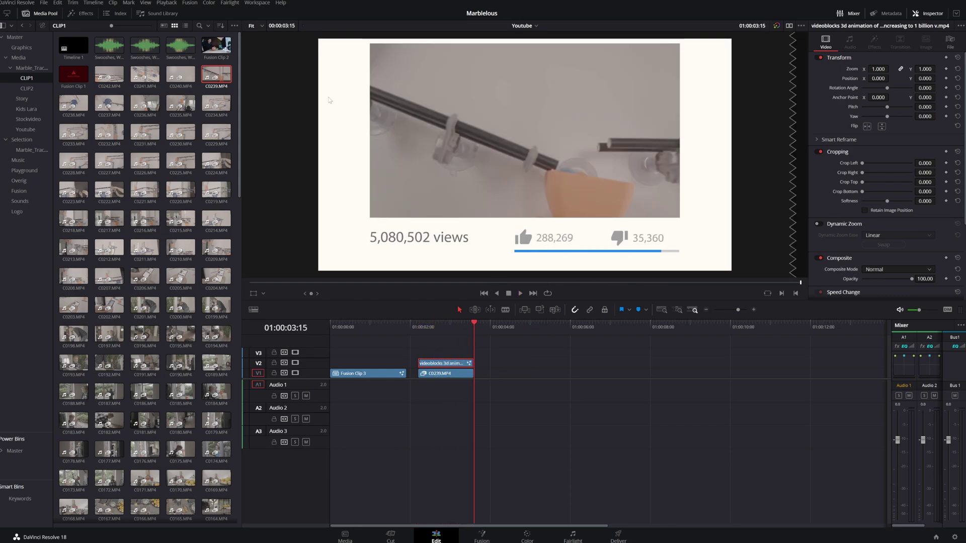
Combine the keyed view-counter clip and C0239.MP4 into a new compound clip named "Youtube effect".
{"action": "left_click", "coordinate": [362, 328]}
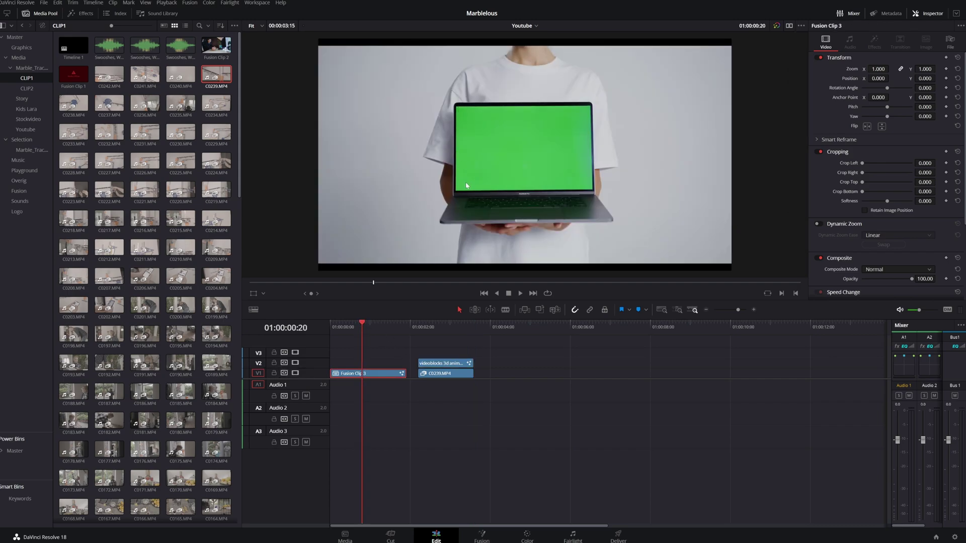
{"action": "left_click", "coordinate": [436, 363]}
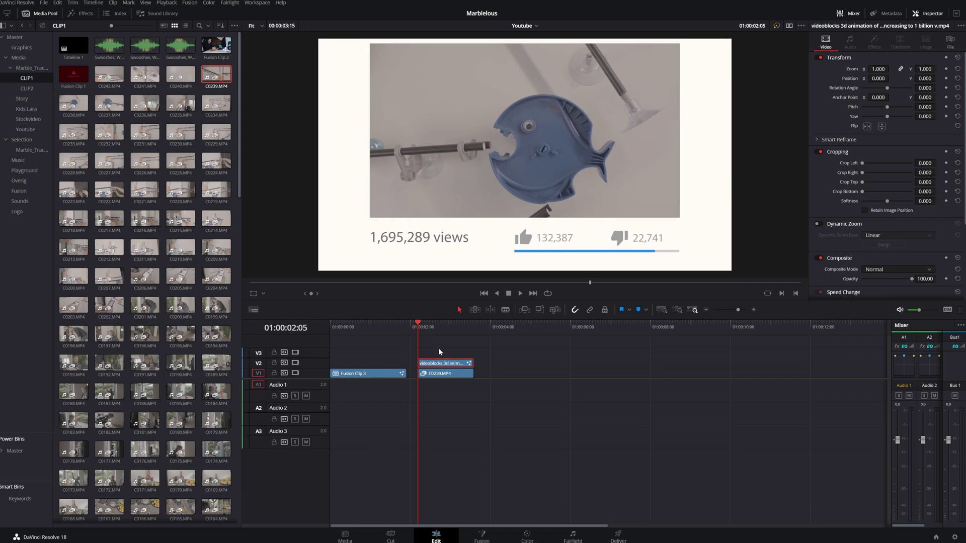
{"action": "left_click_drag", "start_coordinate": [438, 347], "coordinate": [445, 392]}
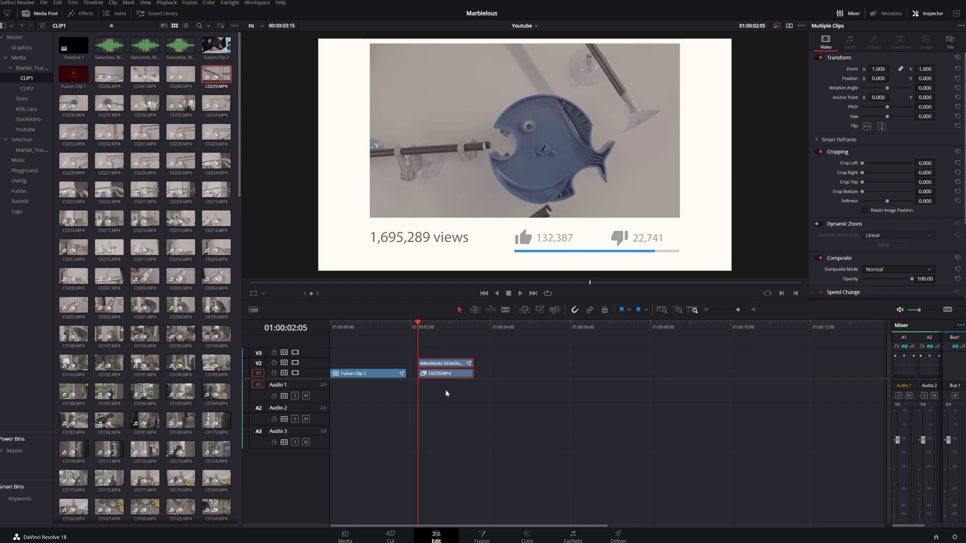
{"action": "right_click", "coordinate": [436, 378]}
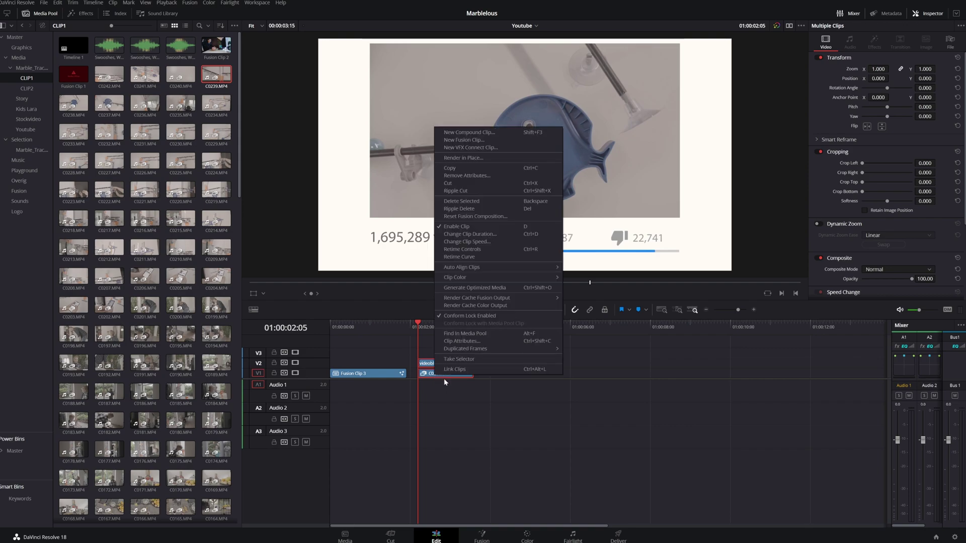
{"action": "left_click", "coordinate": [476, 132]}
{"action": "type", "text": "Youtube effect"}
{"action": "key", "text": "Return"}
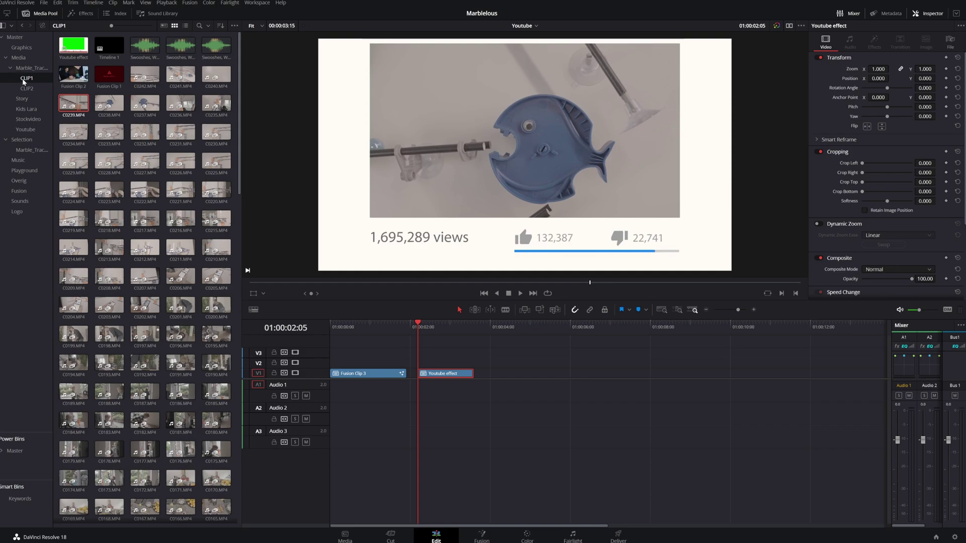
Open Fusion Clip 3 in Fusion, connect the Youtube effect compound clip from CLIP1 to PlanarTracker1, and go to frame 0.
{"action": "left_click", "coordinate": [358, 373]}
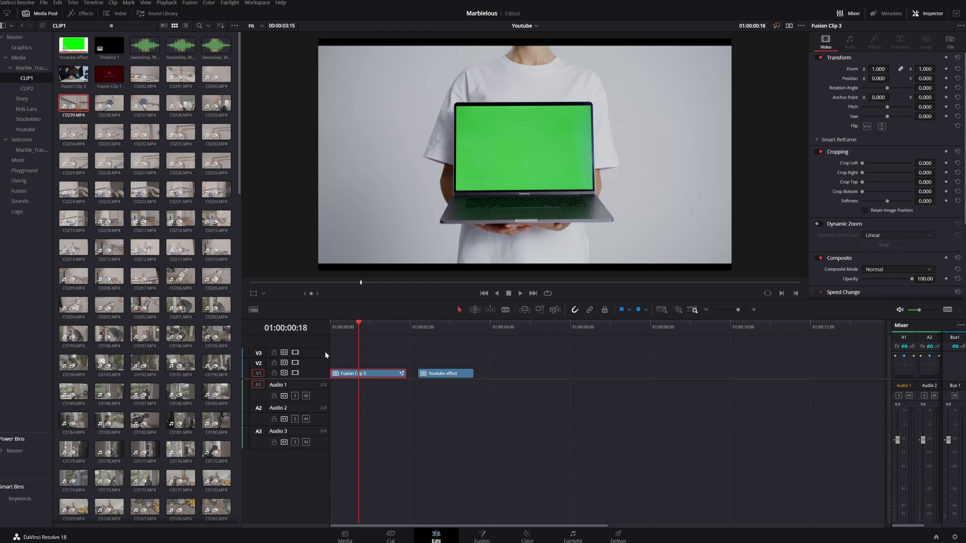
{"action": "left_click", "coordinate": [481, 537]}
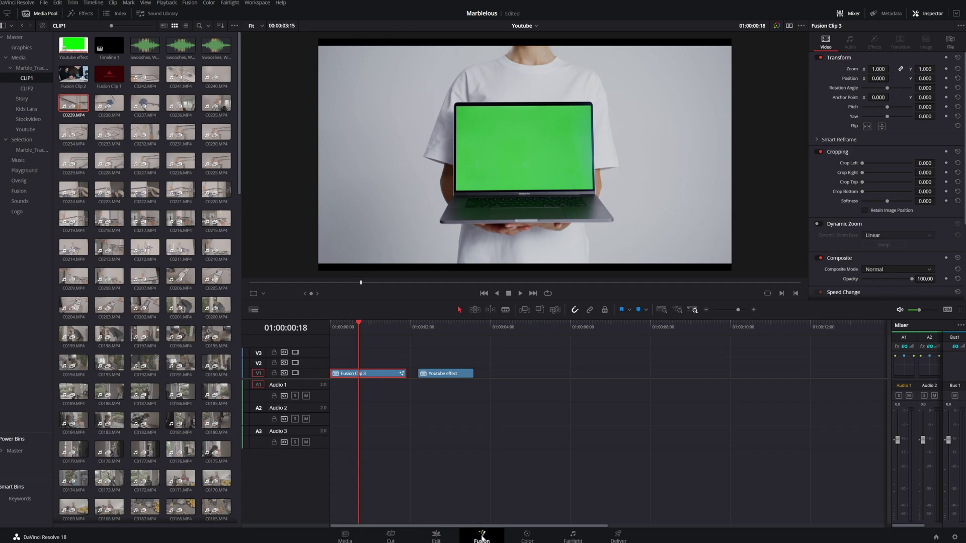
{"action": "left_click_drag", "start_coordinate": [389, 448], "coordinate": [394, 448]}
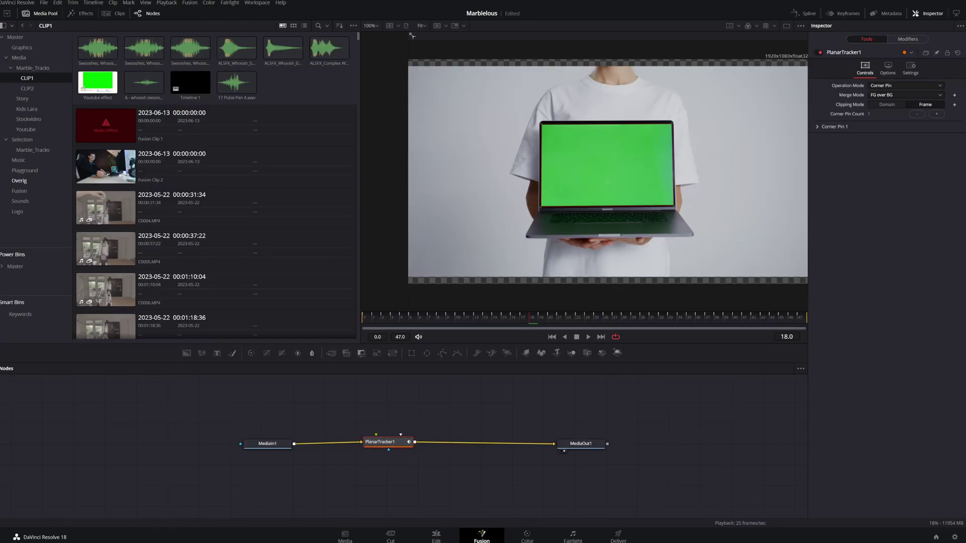
{"action": "left_click_drag", "start_coordinate": [92, 85], "coordinate": [382, 442]}
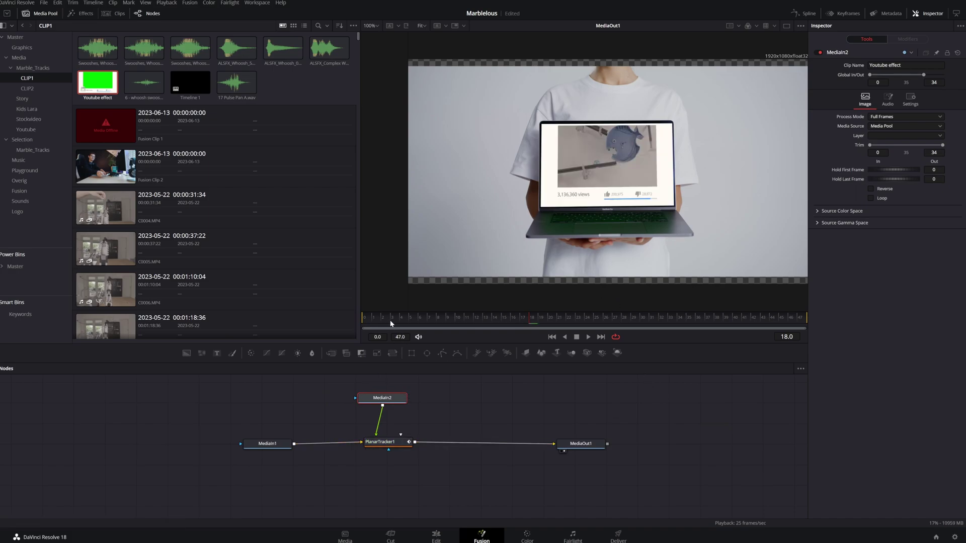
{"action": "left_click_drag", "start_coordinate": [390, 321], "coordinate": [362, 316]}
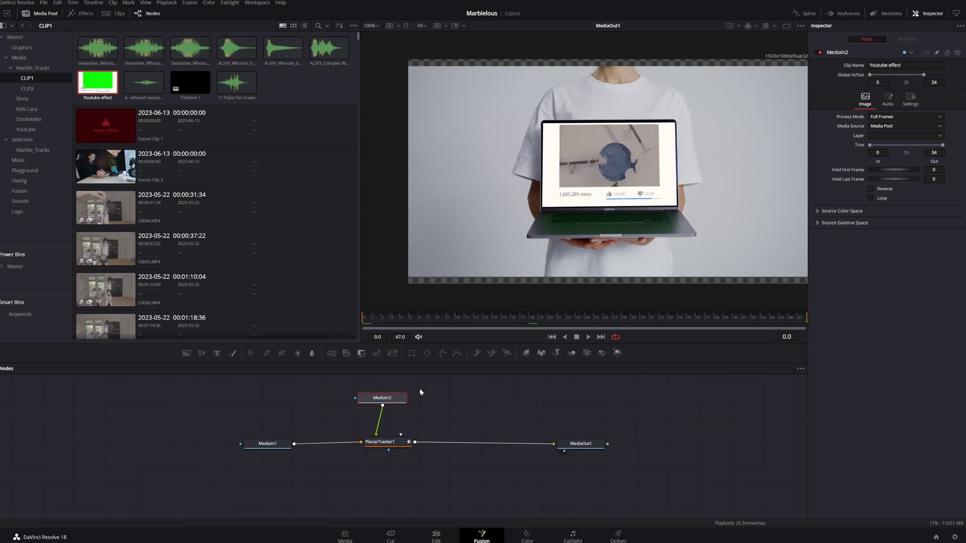
Find where the laptop's screen content runs out and trim the end of Fusion Clip 3 to 01:00:01:07 on the Edit page timeline.
{"action": "key", "text": "space"}
{"action": "key", "text": "ctrl+shift+1"}
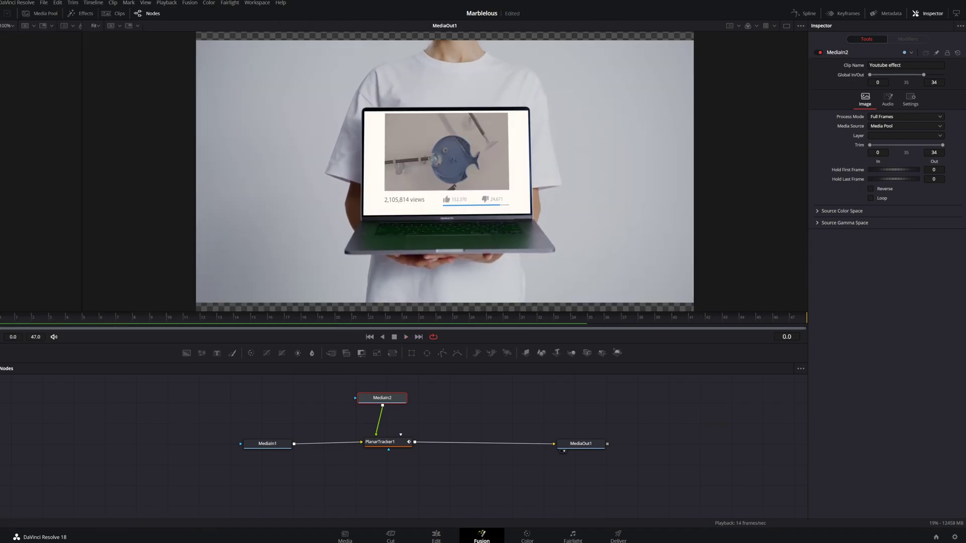
{"action": "mouse_move", "coordinate": [629, 318]}
{"action": "left_mouse_down"}
{"action": "mouse_move", "coordinate": [647, 318]}
{"action": "mouse_move", "coordinate": [593, 319]}
{"action": "mouse_move", "coordinate": [613, 321]}
{"action": "left_mouse_up"}
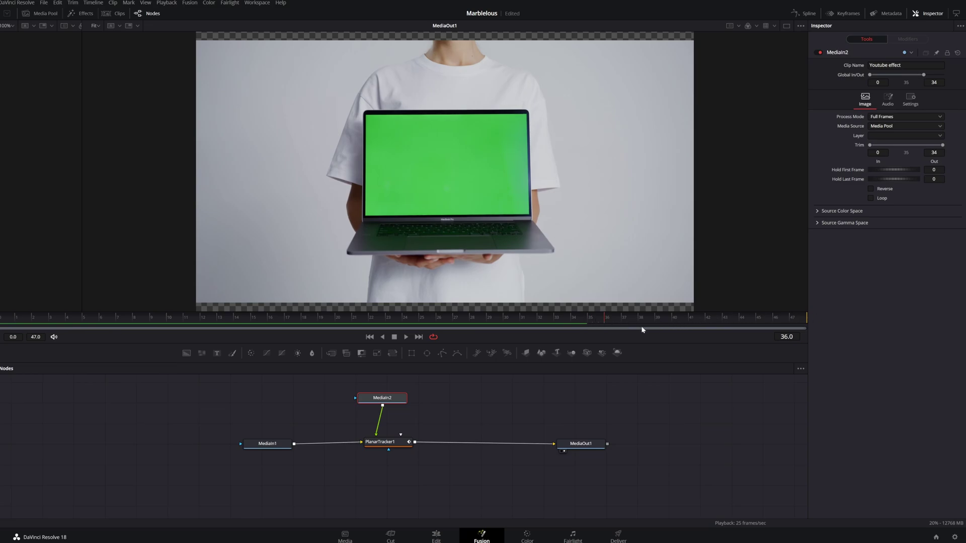
{"action": "left_click_drag", "start_coordinate": [599, 325], "coordinate": [542, 326]}
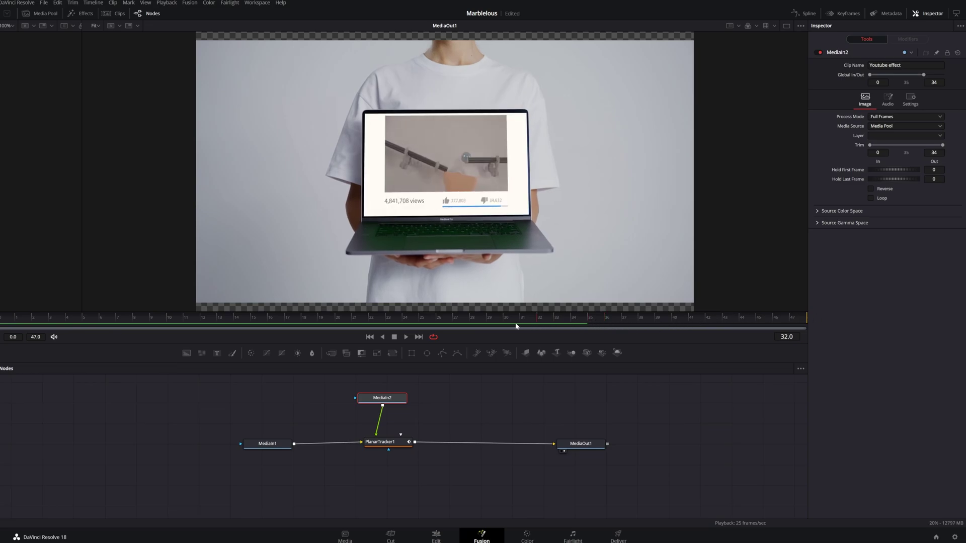
{"action": "left_click", "coordinate": [436, 536]}
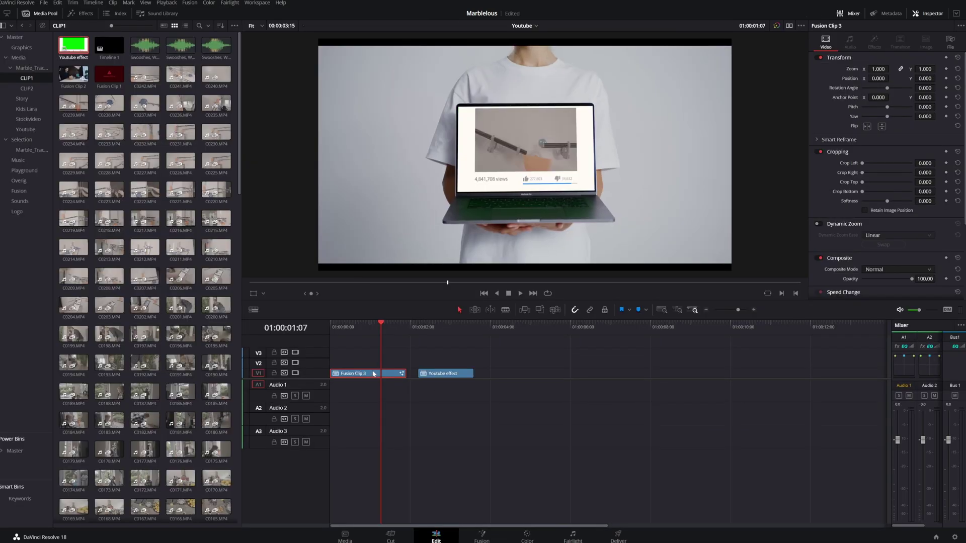
{"action": "key", "text": "shift+bracketright"}
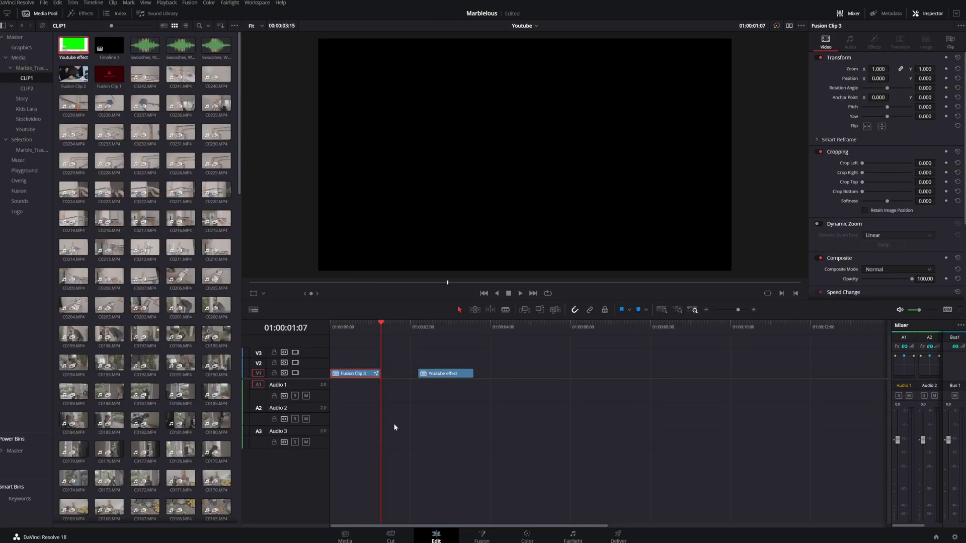
Scrub and play the trimmed Fusion Clip 3 composite in Fusion to check the laptop screen replacement.
{"action": "left_click", "coordinate": [482, 537]}
{"action": "left_click_drag", "start_coordinate": [366, 320], "coordinate": [151, 319]}
{"action": "key", "text": "space"}
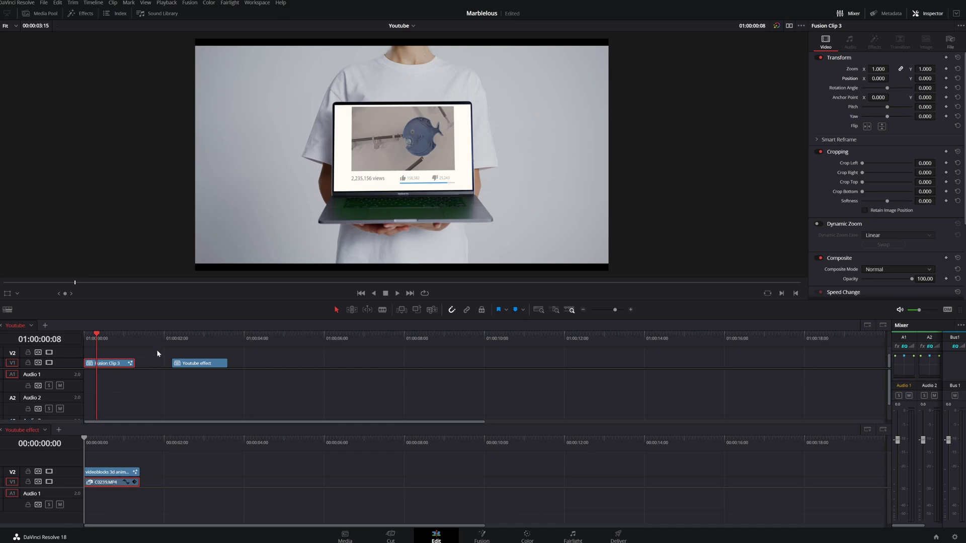
Open the Youtube effect compound clip in its own timeline and go to its first frame.
{"action": "left_click_drag", "start_coordinate": [157, 339], "coordinate": [185, 345]}
{"action": "right_click", "coordinate": [193, 365]}
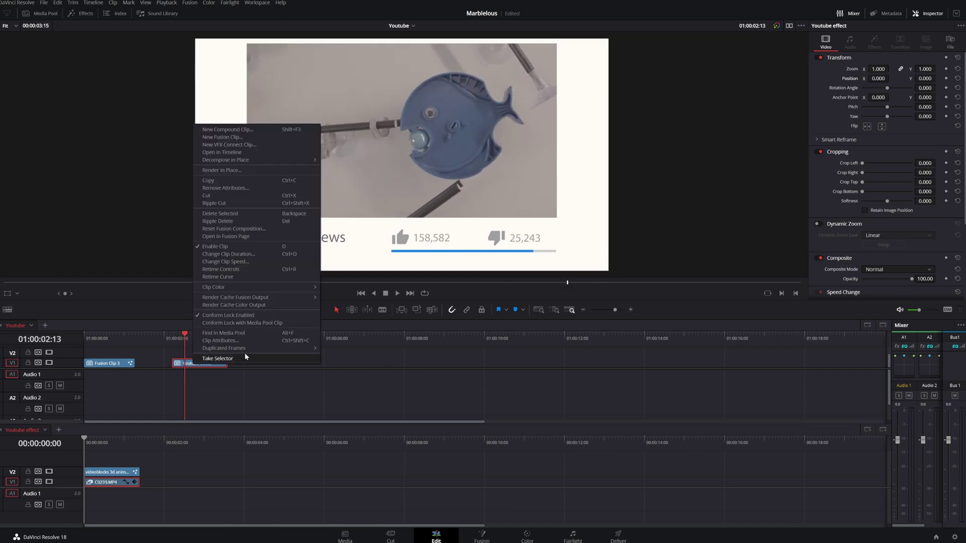
{"action": "left_click", "coordinate": [207, 153]}
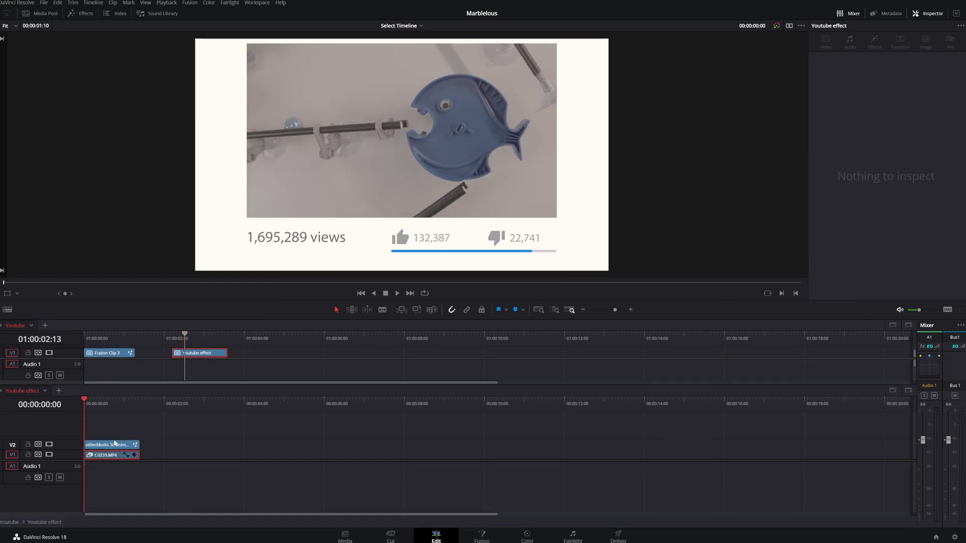
{"action": "mouse_move", "coordinate": [96, 406]}
{"action": "left_mouse_down"}
{"action": "mouse_move", "coordinate": [112, 408]}
{"action": "mouse_move", "coordinate": [98, 409]}
{"action": "left_mouse_up"}
{"action": "key", "text": "Home"}
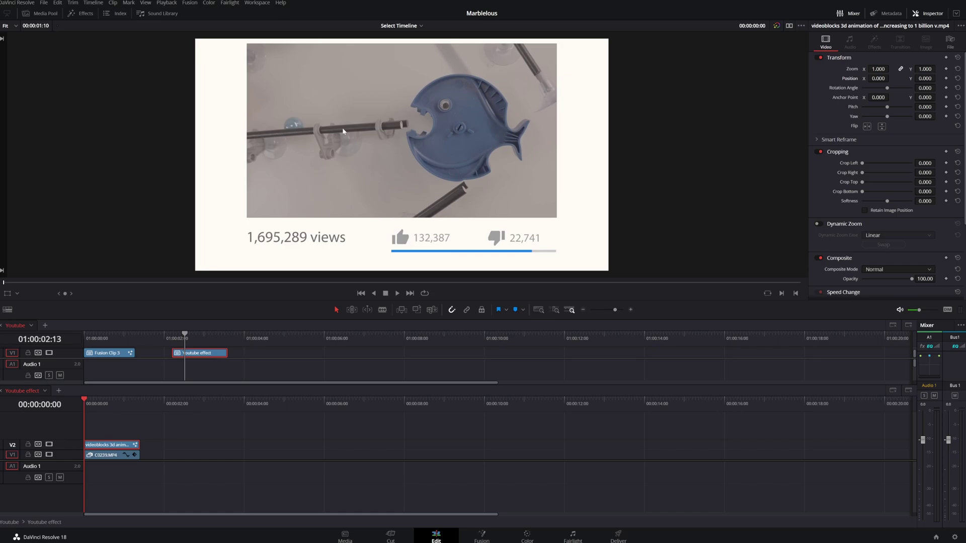
Apply the IceBlue A7s3 LUT to C0239.MP4 on the Color page, and return to the Edit page.
{"action": "left_click", "coordinate": [101, 458]}
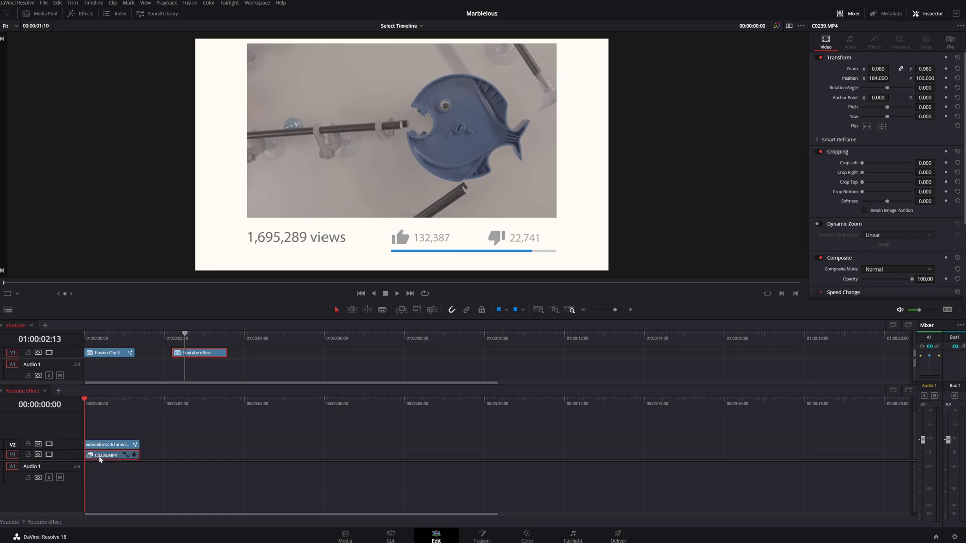
{"action": "left_click", "coordinate": [527, 535]}
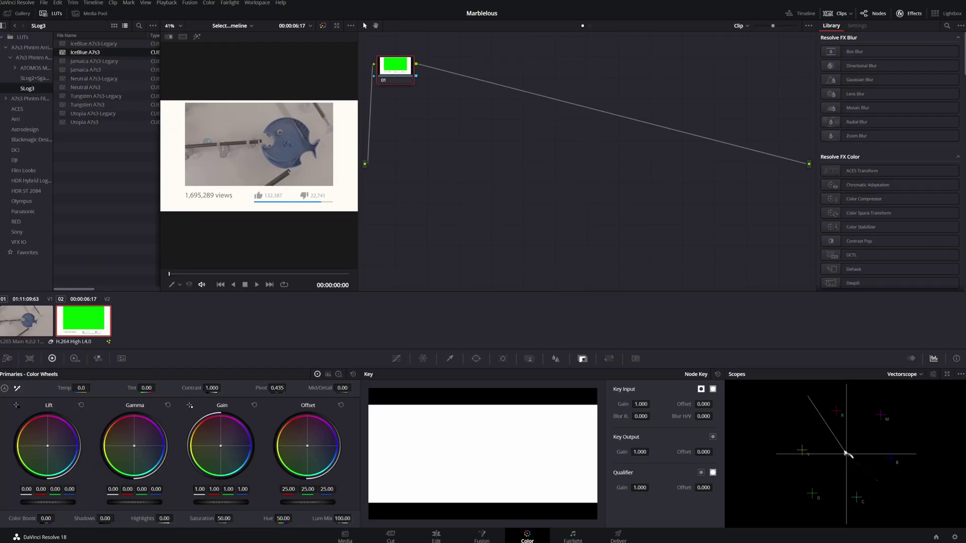
{"action": "left_click", "coordinate": [20, 329]}
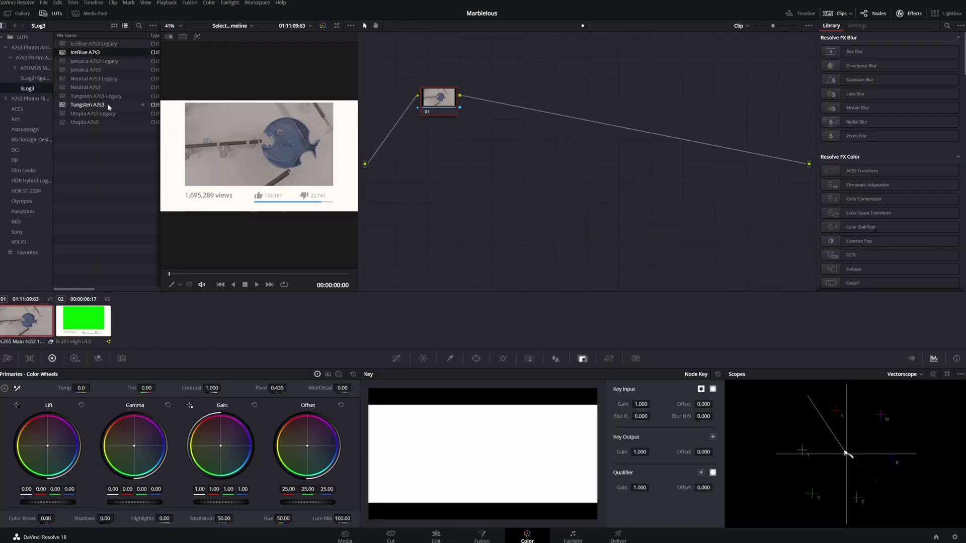
{"action": "double_click", "coordinate": [63, 54]}
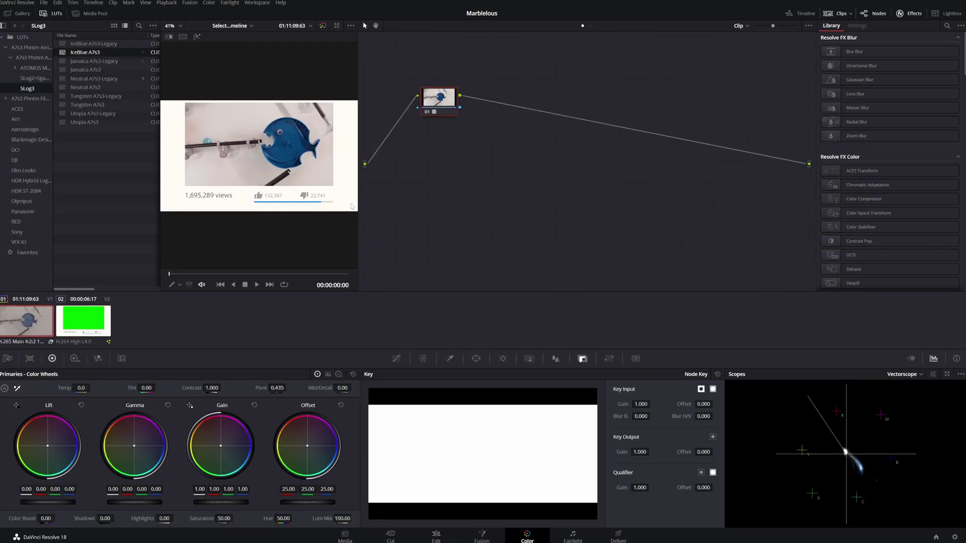
{"action": "left_click", "coordinate": [449, 539]}
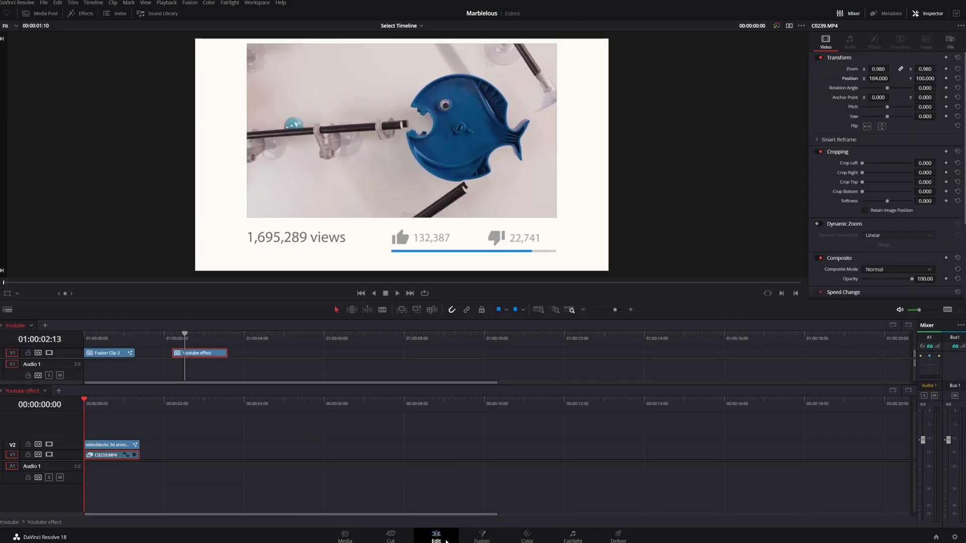
Enlarge the viewer and play the Youtube timeline from 01:00:00:00 to review the graded laptop shot, returning to the start.
{"action": "mouse_move", "coordinate": [84, 410]}
{"action": "left_mouse_down"}
{"action": "mouse_move", "coordinate": [99, 408]}
{"action": "mouse_move", "coordinate": [87, 413]}
{"action": "left_mouse_up"}
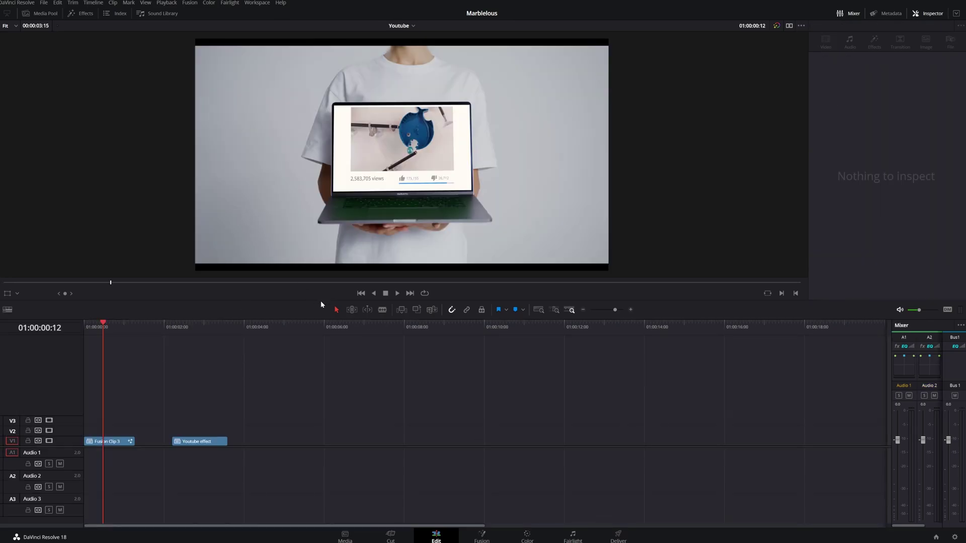
{"action": "left_click_drag", "start_coordinate": [321, 301], "coordinate": [321, 360]}
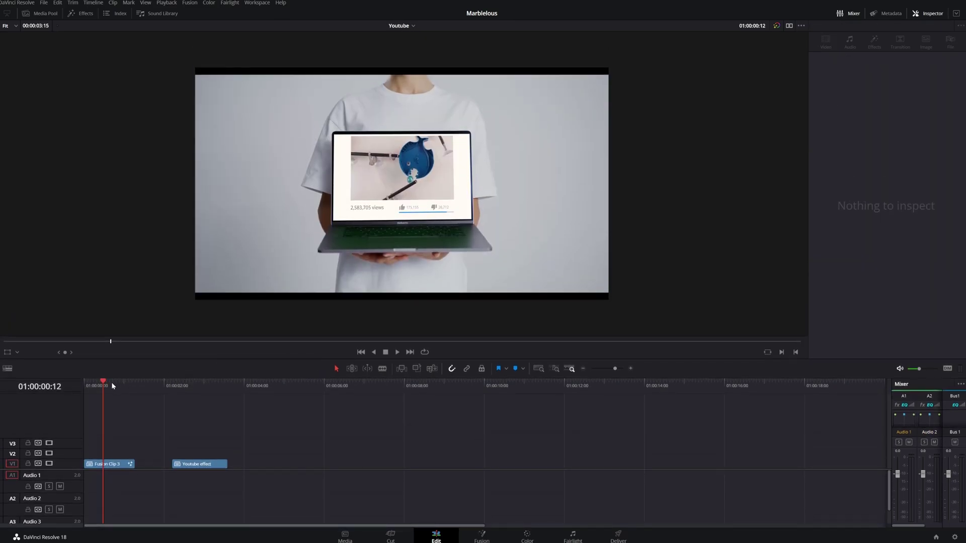
{"action": "left_click_drag", "start_coordinate": [112, 385], "coordinate": [76, 387]}
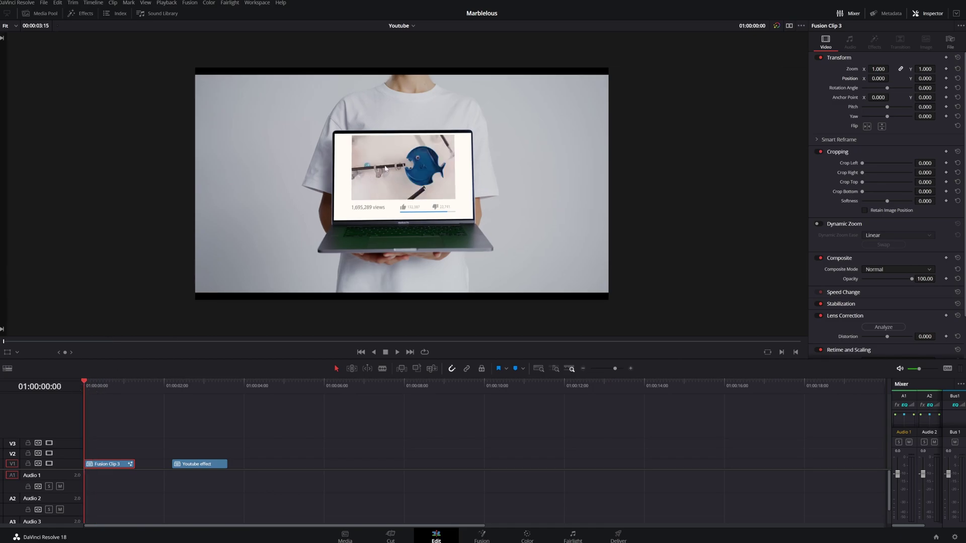
{"action": "key", "text": "space"}
{"action": "left_click", "coordinate": [83, 386]}
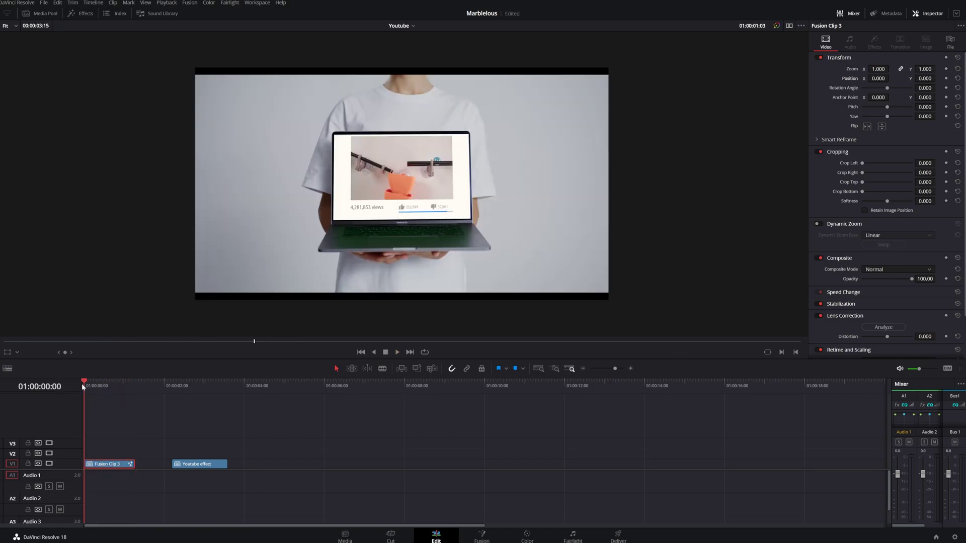